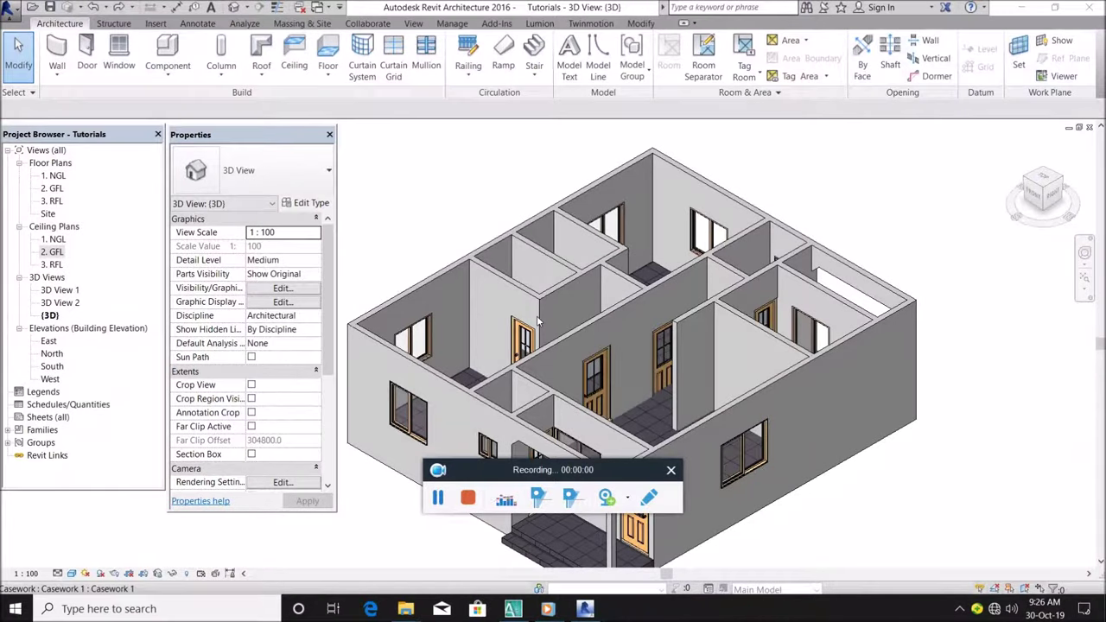
Open the South elevation, then the 3. RFL floor plan.
scroll(549, 303, "down", 2)
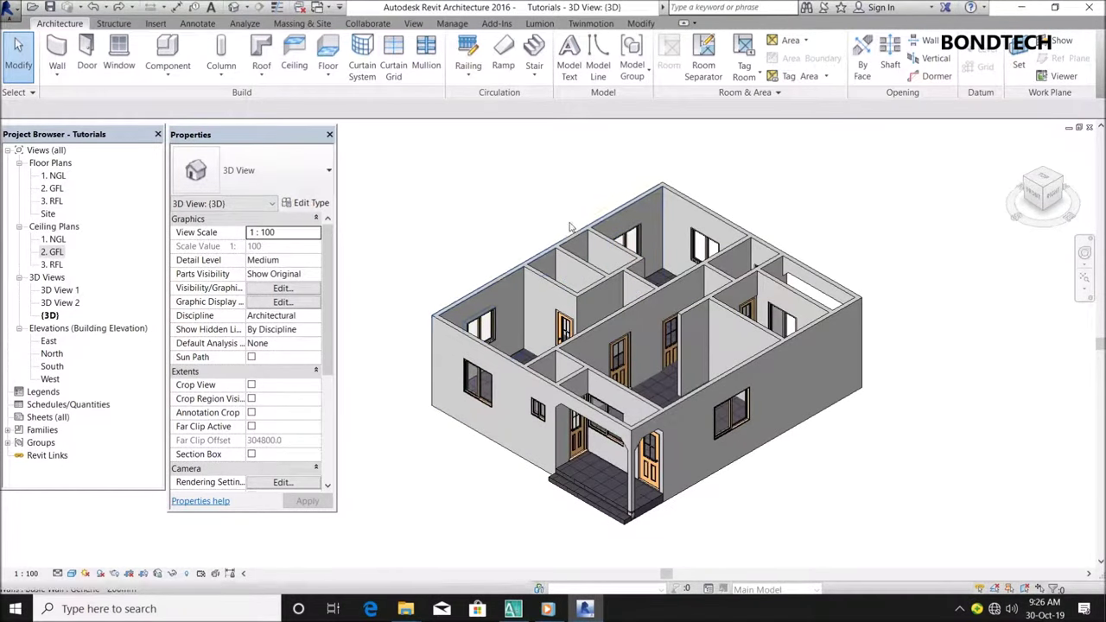
scroll(570, 224, "up", 1)
scroll(570, 224, "down", 2)
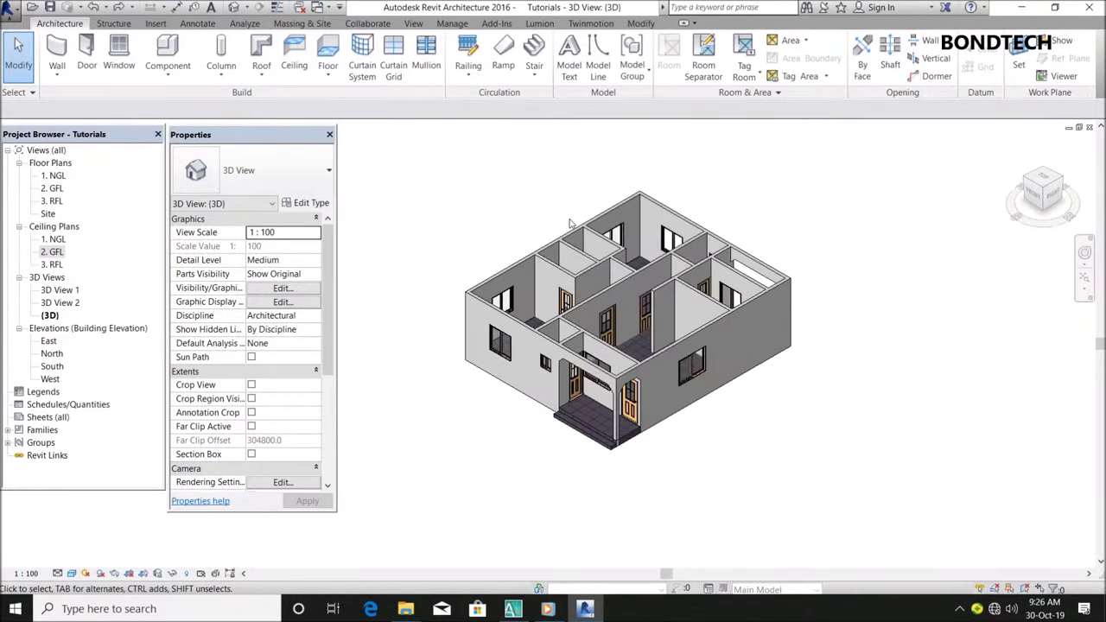
scroll(587, 280, "up", 1)
scroll(594, 255, "up", 2)
scroll(735, 248, "down", 2)
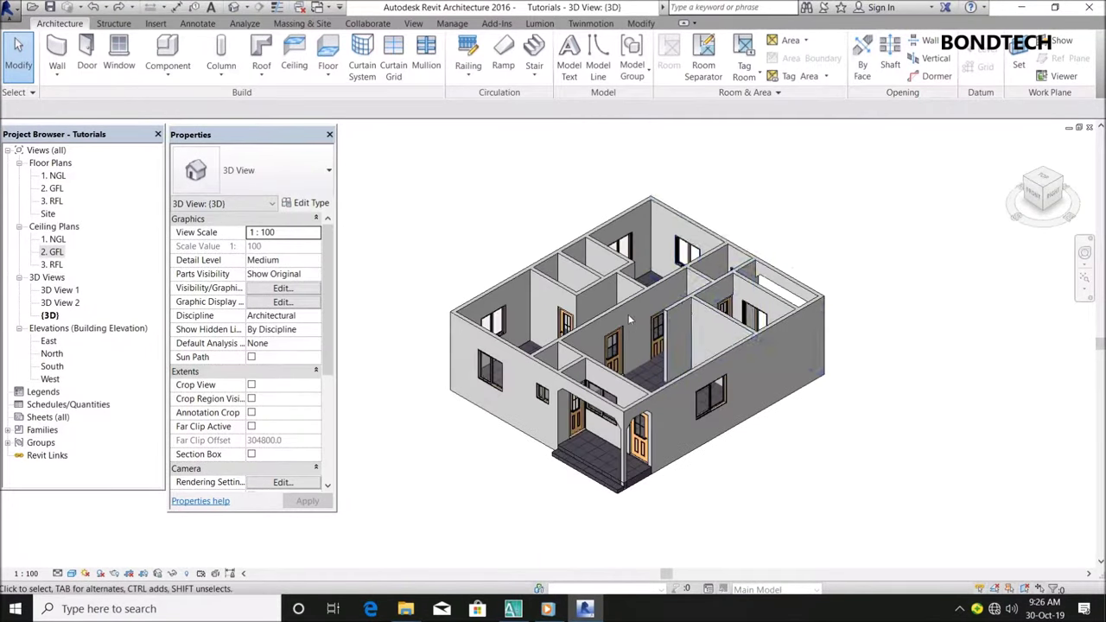
scroll(775, 247, "up", 1)
scroll(502, 287, "up", 1)
scroll(501, 287, "up", 1)
scroll(562, 272, "down", 1)
scroll(637, 296, "up", 1)
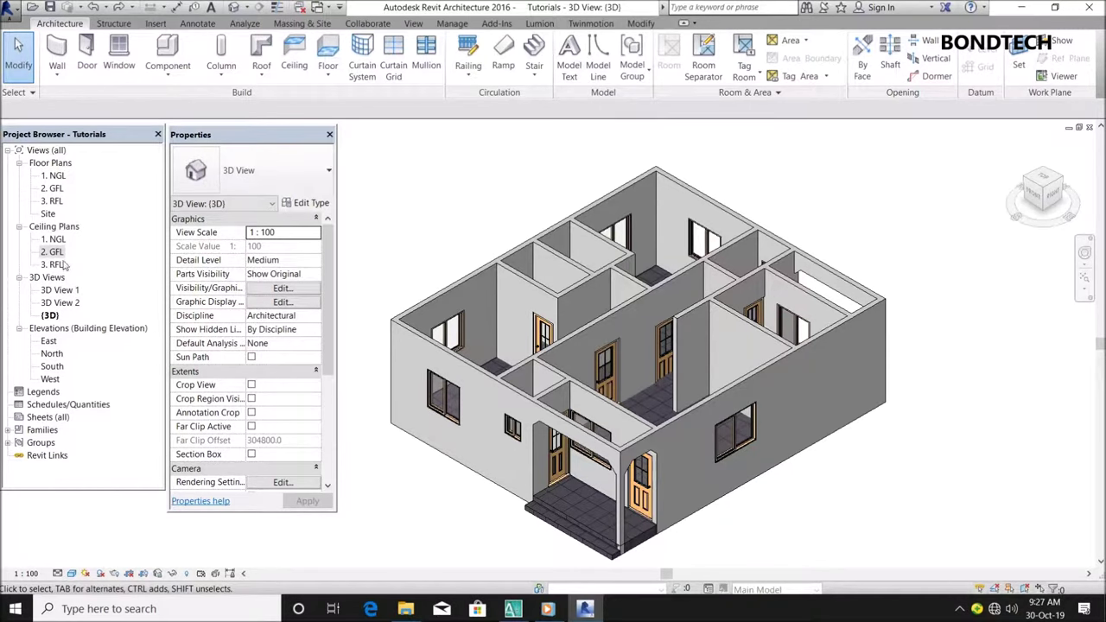
double_click(52, 367)
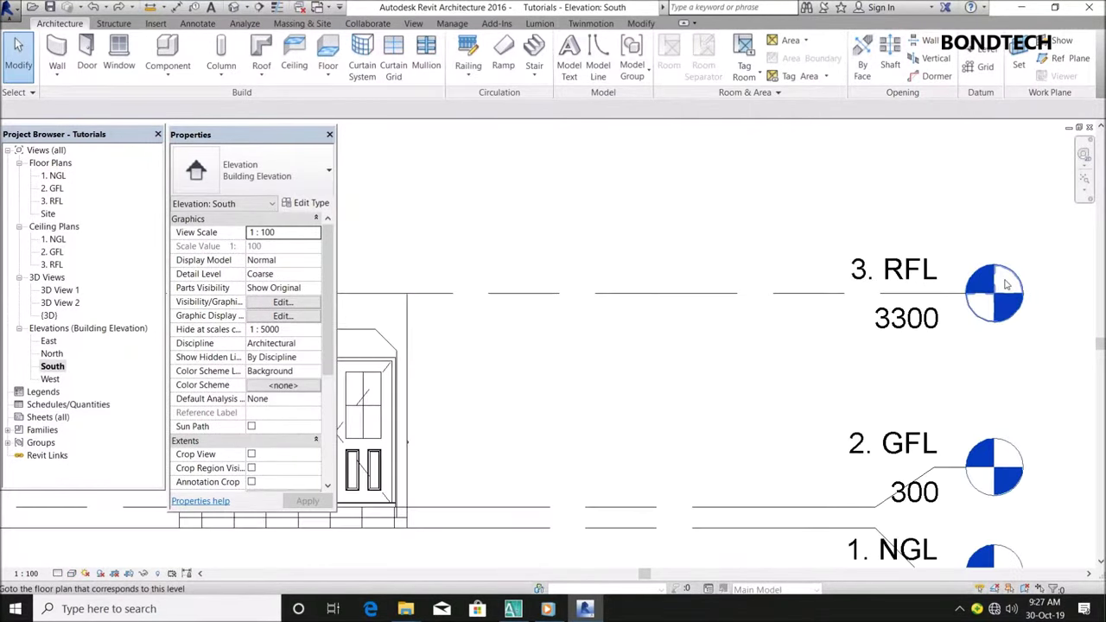
scroll(934, 325, "down", 3)
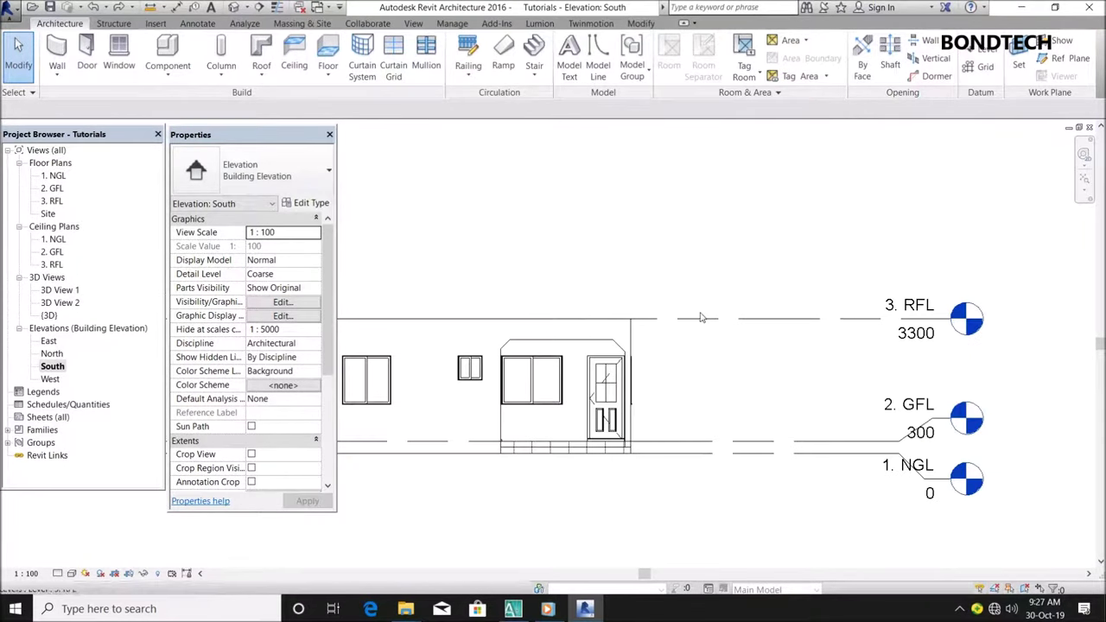
scroll(925, 312, "up", 2)
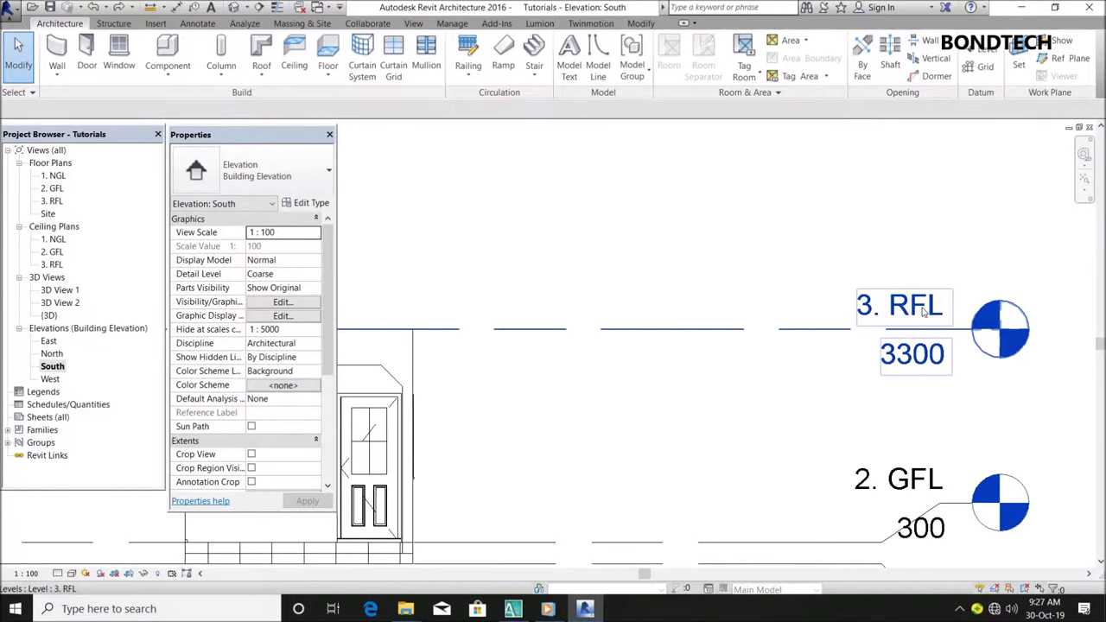
scroll(925, 313, "down", 2)
scroll(458, 283, "down", 1)
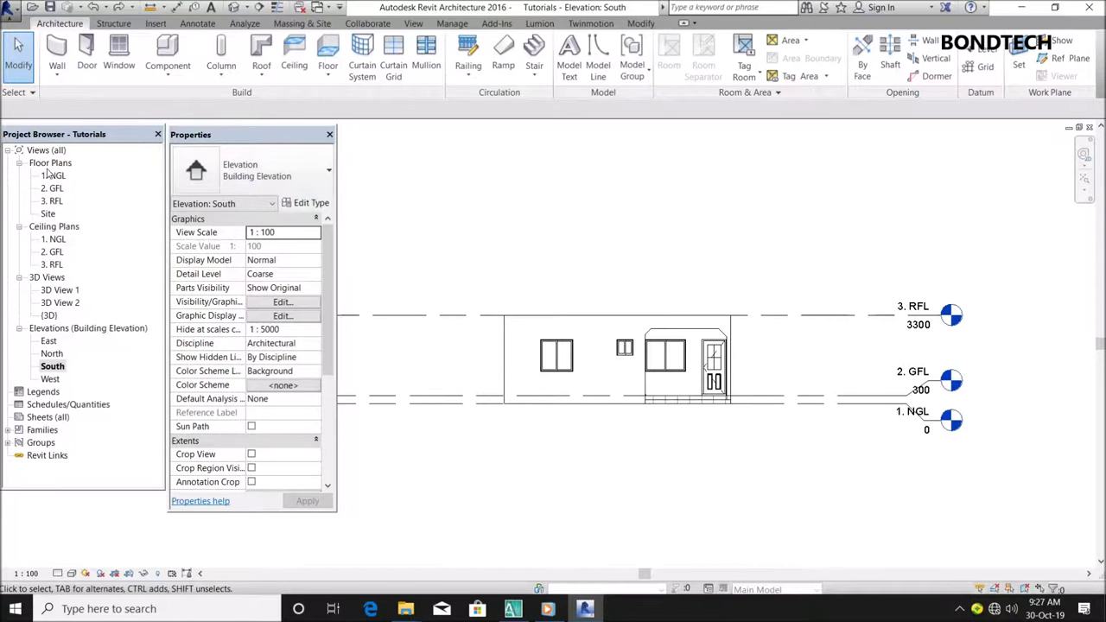
double_click(52, 202)
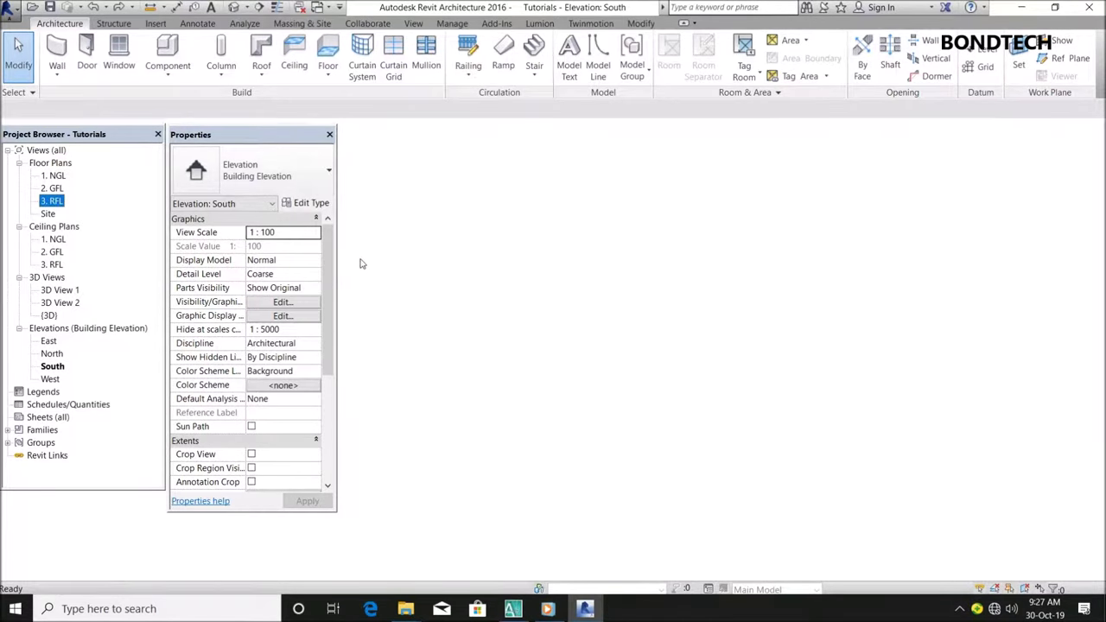
Delete the two reference planes above and below the house.
scroll(678, 346, "down", 1)
scroll(653, 382, "up", 1)
scroll(653, 382, "up", 1)
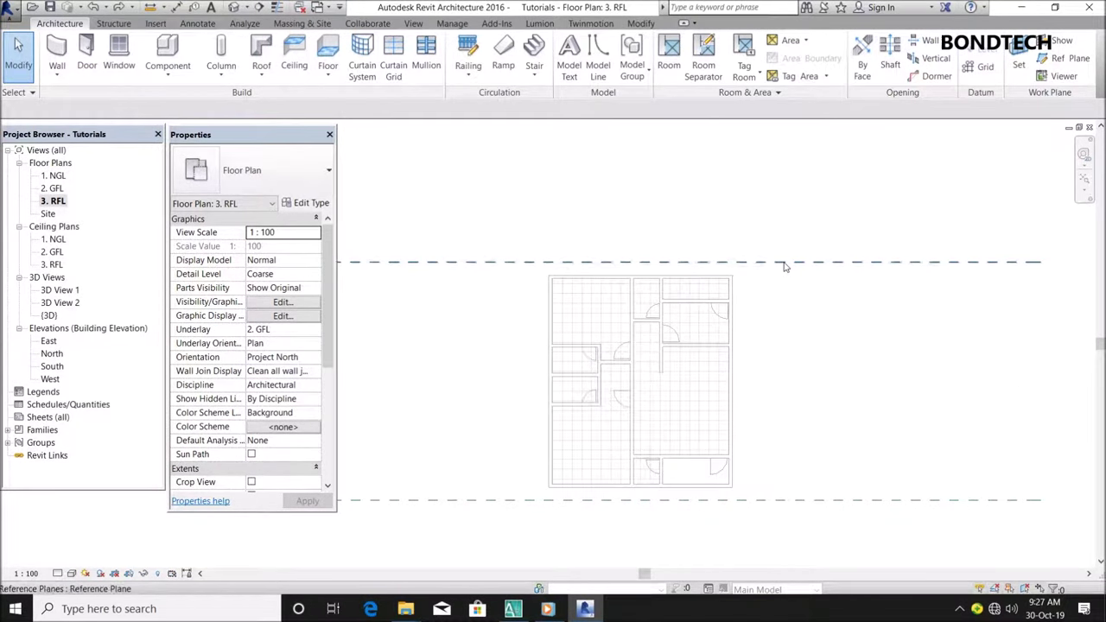
left_click(784, 262)
key("Delete")
left_click(783, 499)
key("Delete")
scroll(639, 380, "down", 1)
scroll(664, 361, "up", 1)
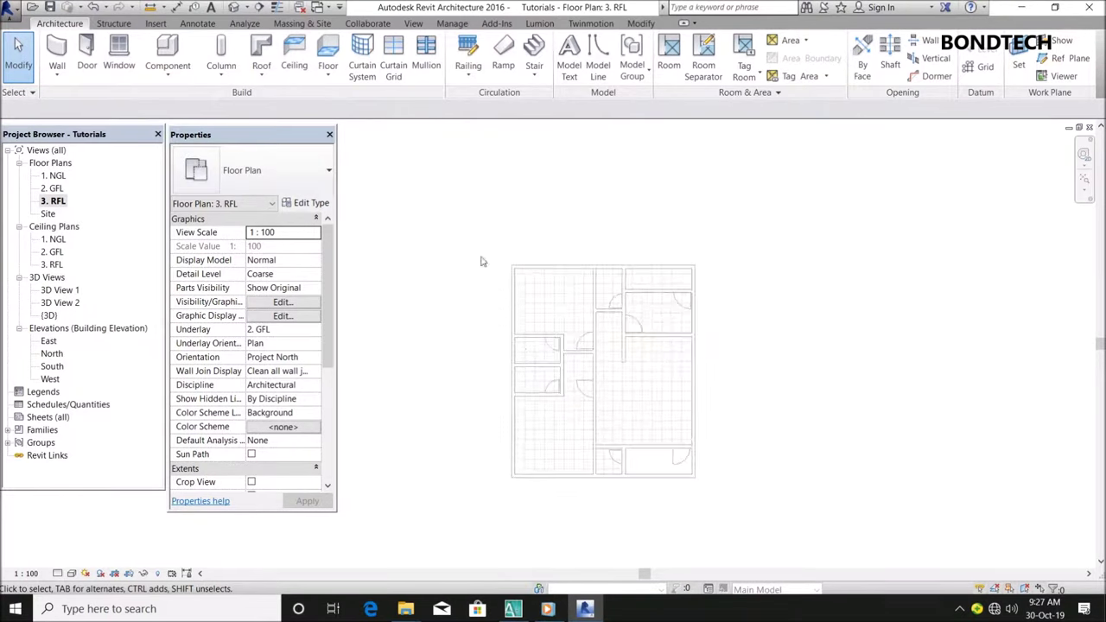
left_click(172, 79)
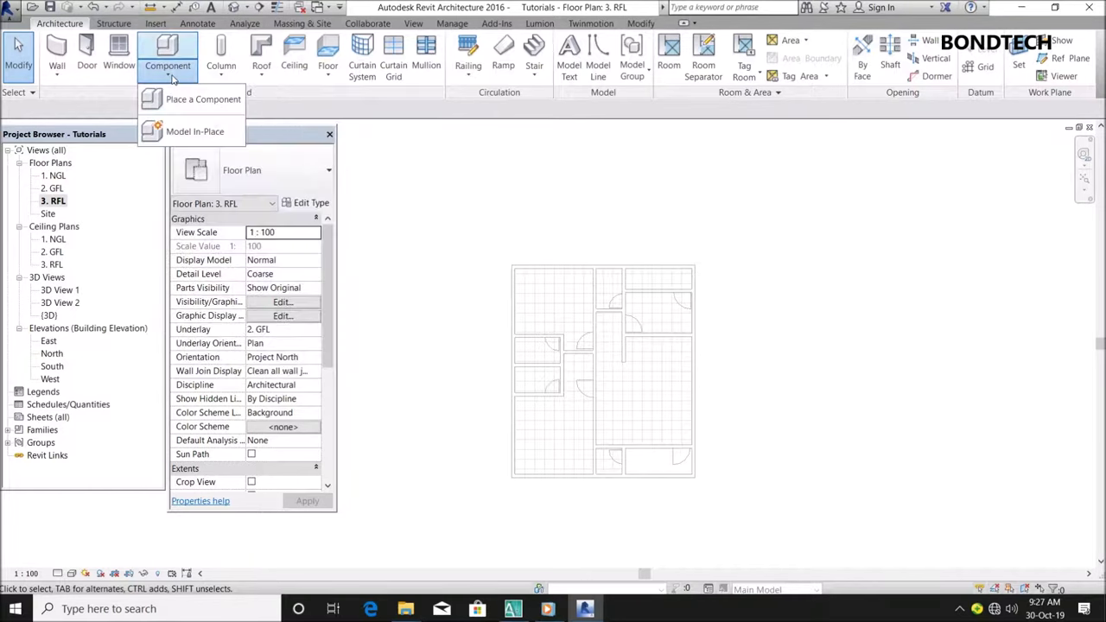
Start a Model In-Place family with the Casework category and name it C.F.
left_click(195, 132)
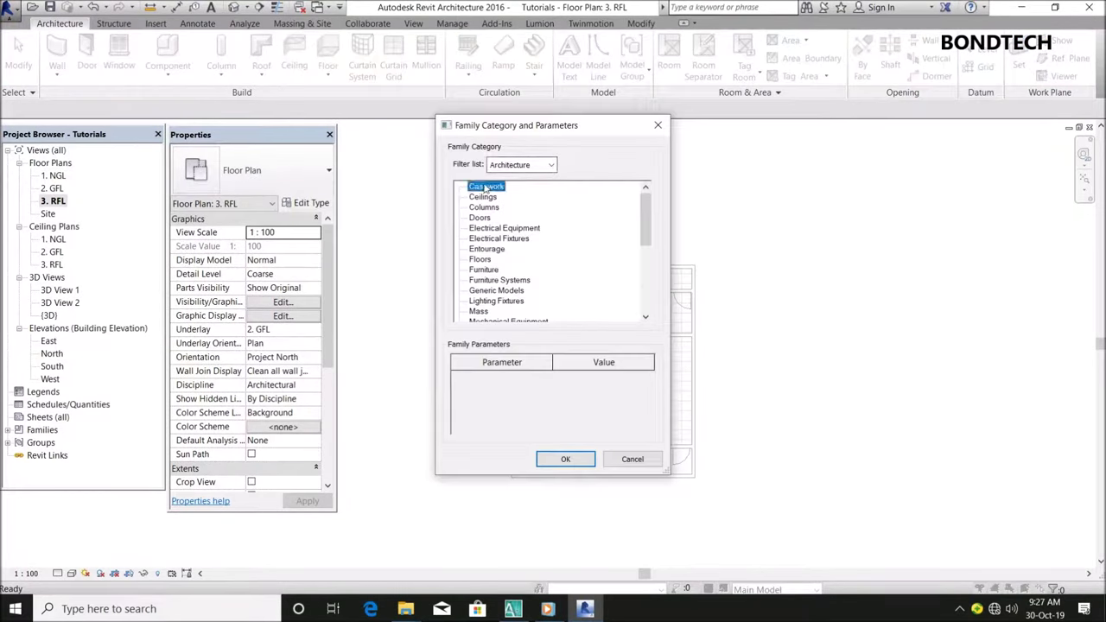
left_click(559, 462)
type("C.F")
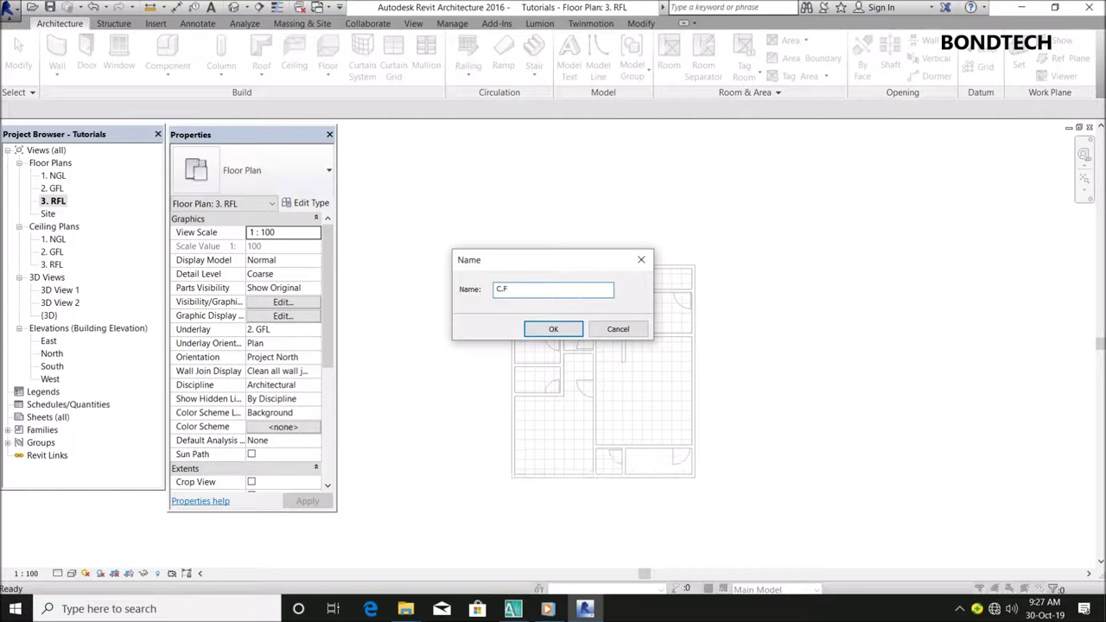
left_click(553, 328)
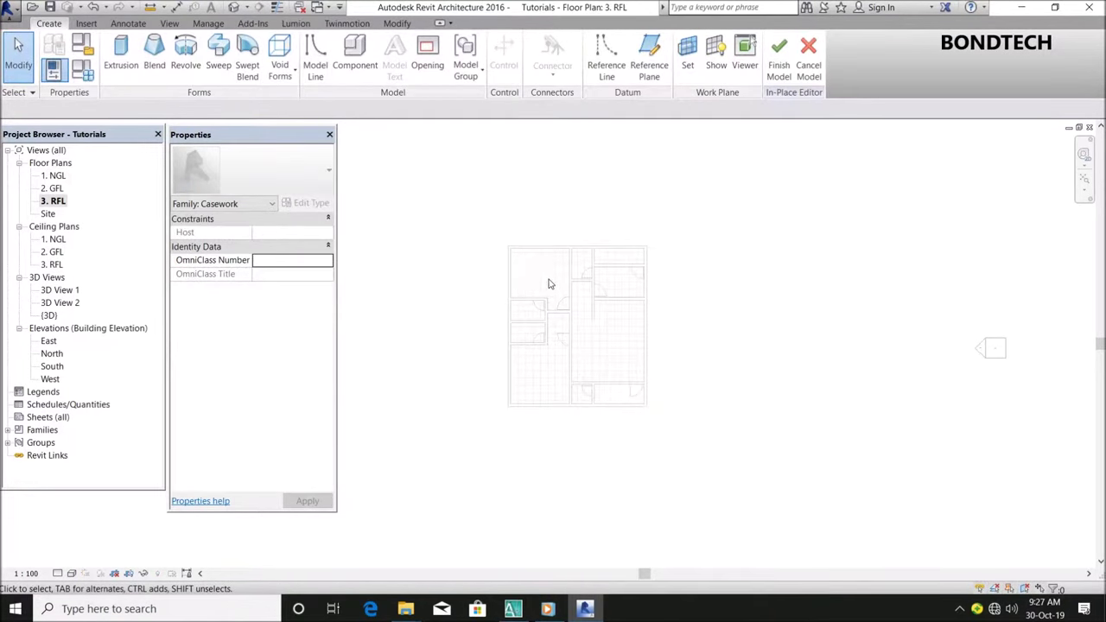
Start a solid sweep's path sketch and draw the left edge along the outer wall.
scroll(540, 281, "up", 2)
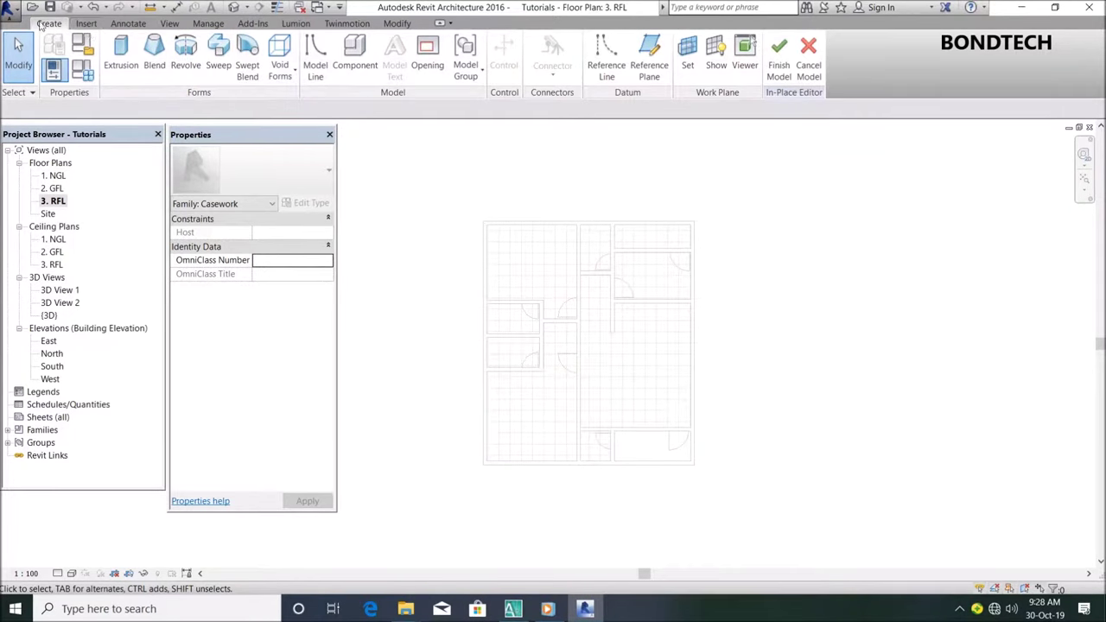
left_click(219, 54)
left_click(646, 47)
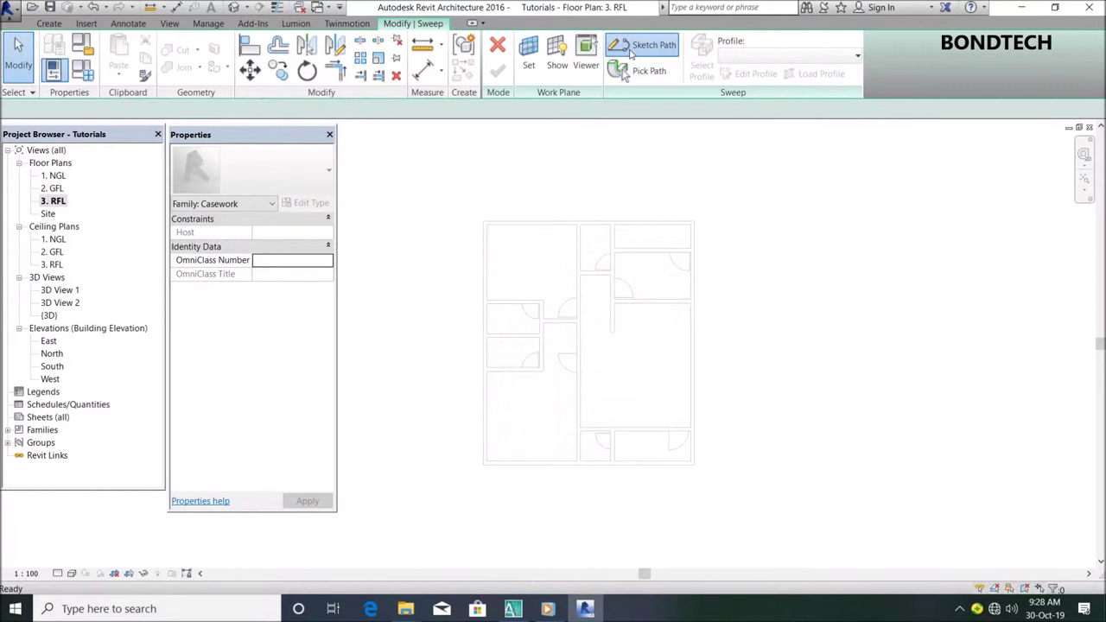
left_click(525, 44)
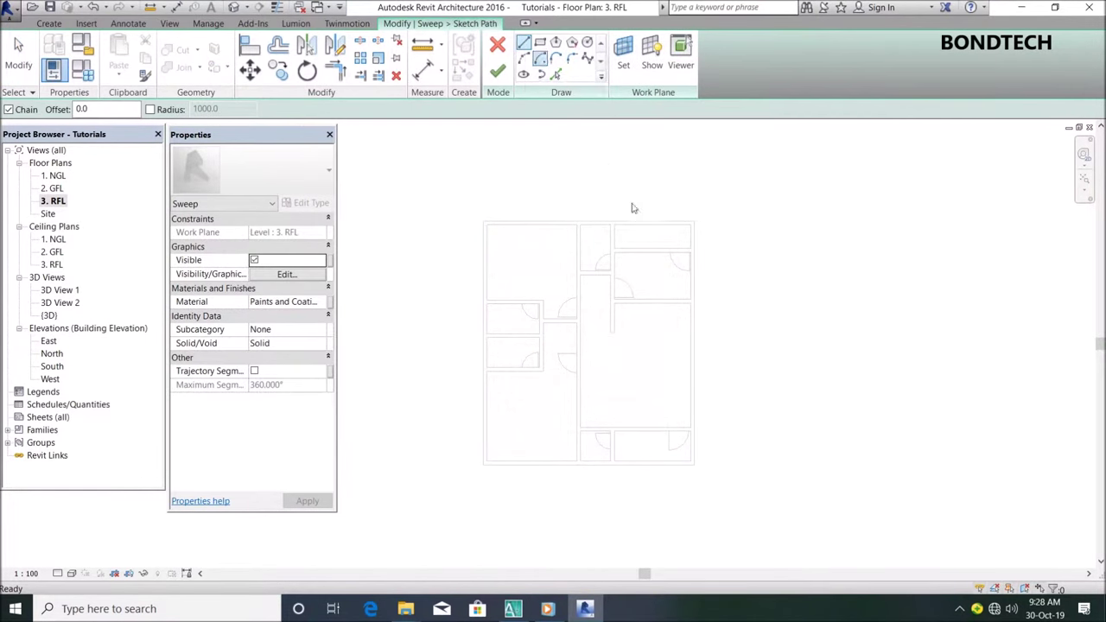
left_click(570, 223)
left_click(540, 43)
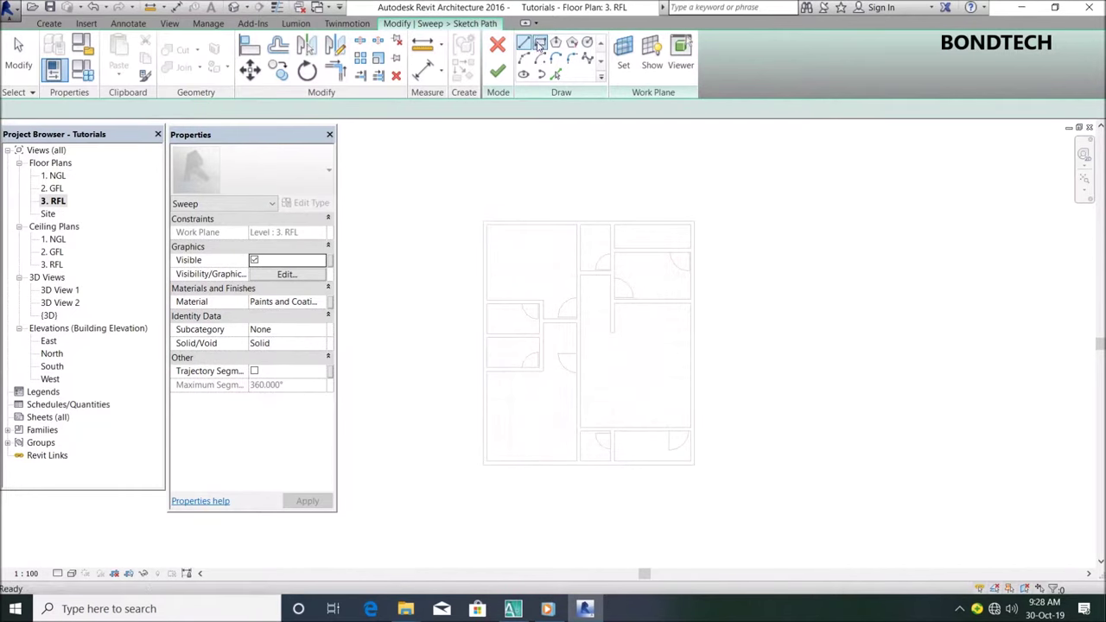
scroll(497, 212, "up", 3)
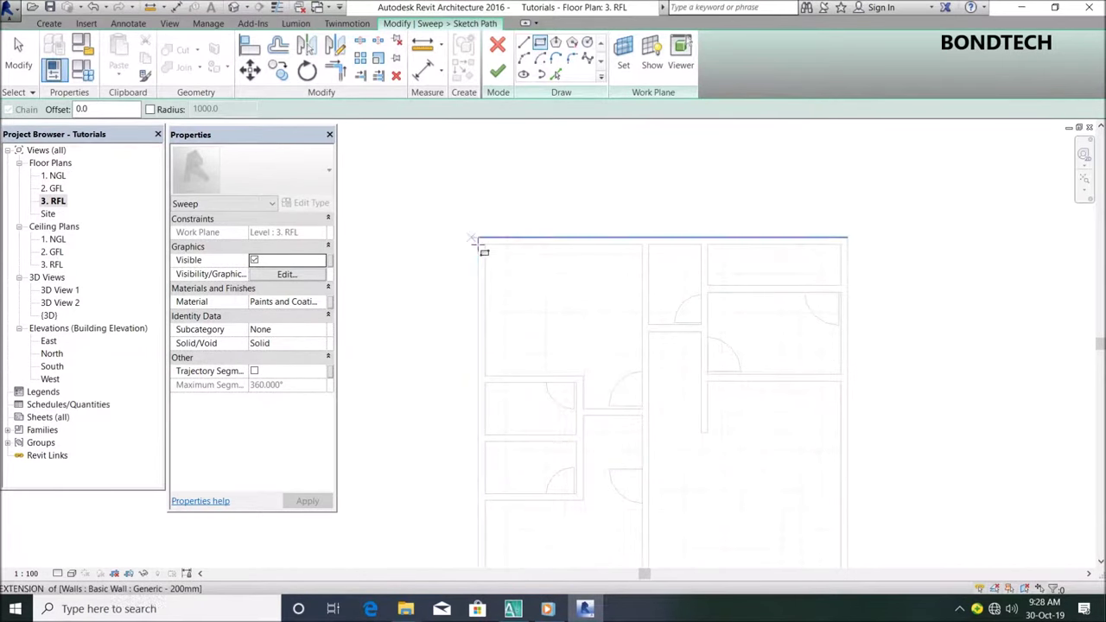
left_click(523, 43)
scroll(583, 200, "down", 2)
left_click(518, 506)
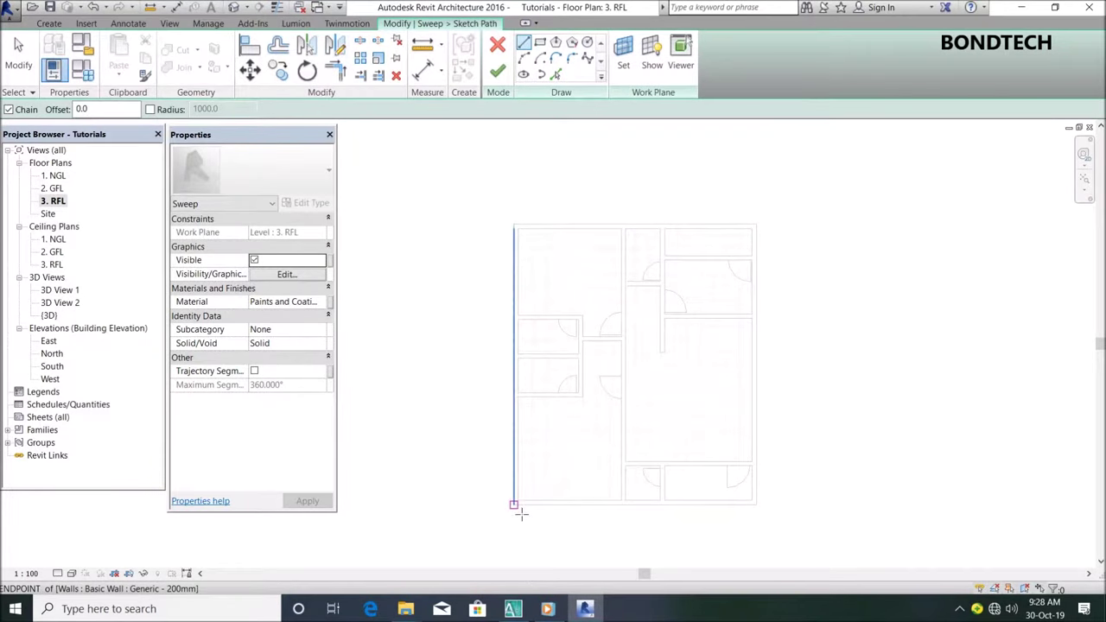
left_click(514, 230)
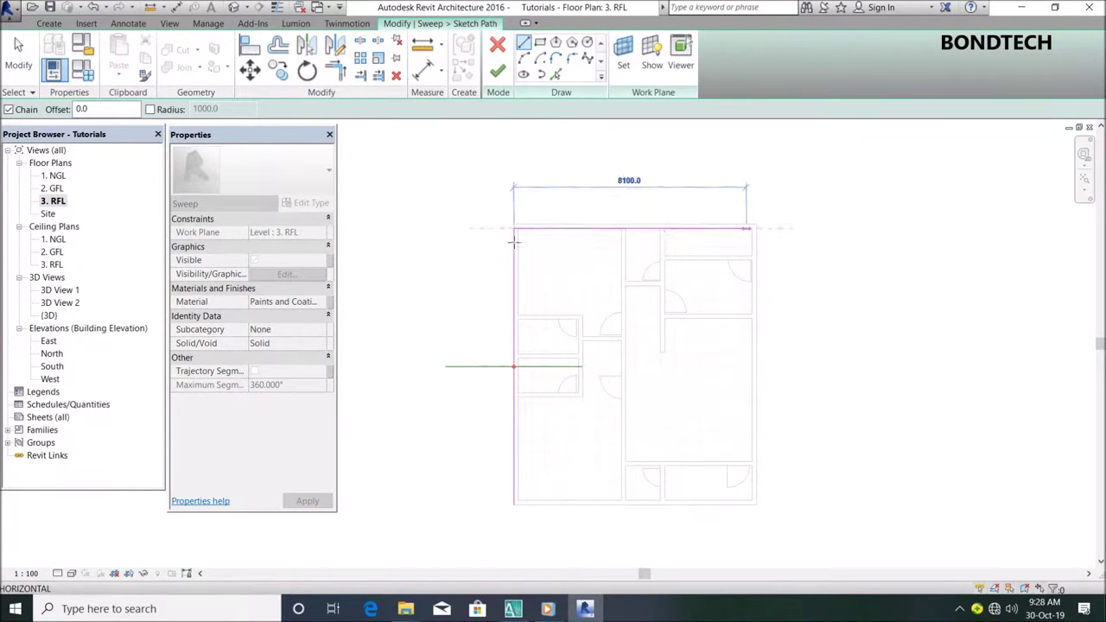
key("Escape")
Draw the top, right and bottom path lines to the remaining outer wall corners.
scroll(511, 232, "up", 2)
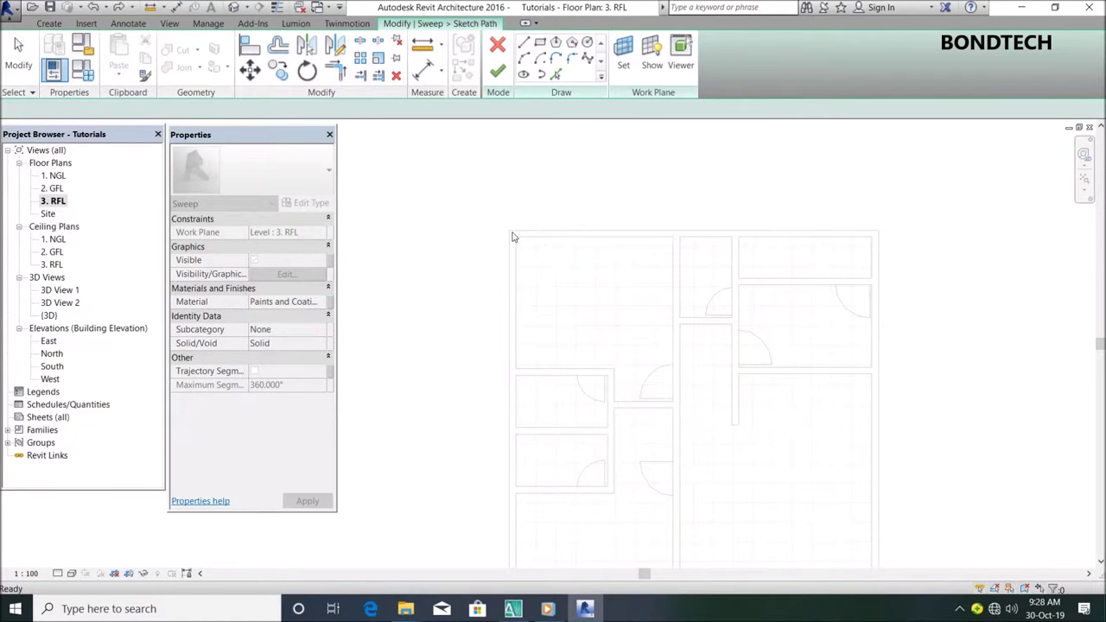
left_click(509, 230)
left_click(880, 229)
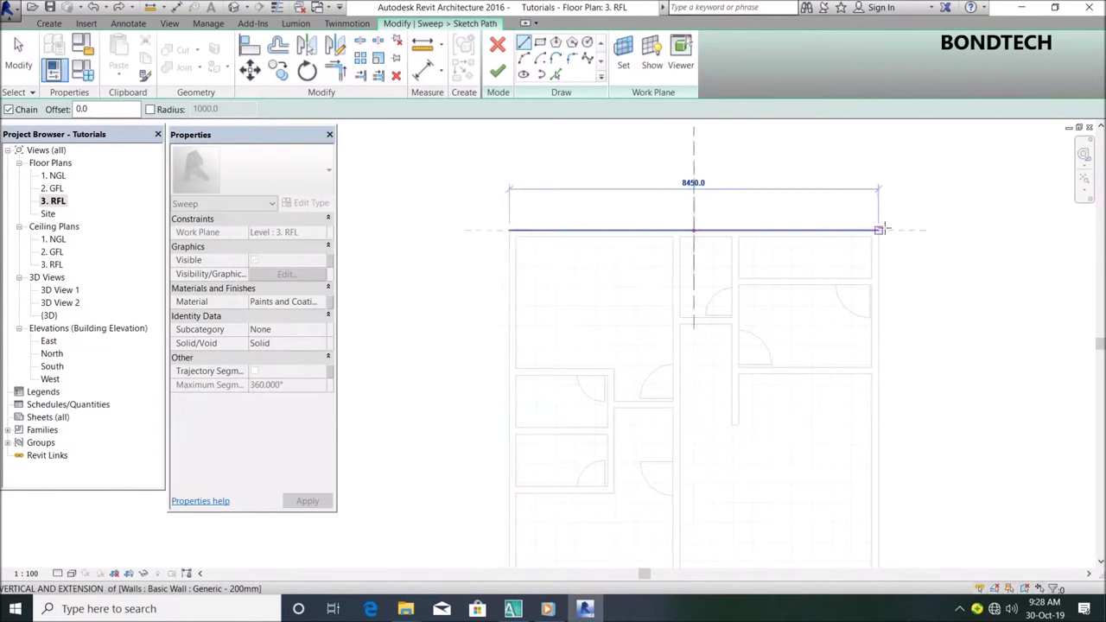
scroll(890, 476, "up", 1)
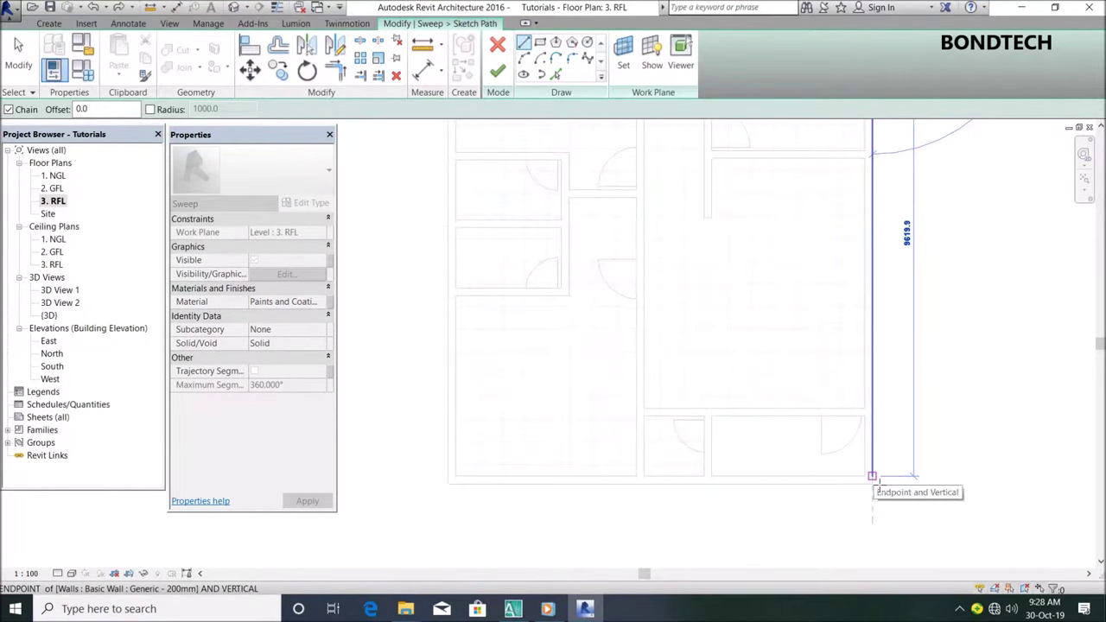
left_click(873, 485)
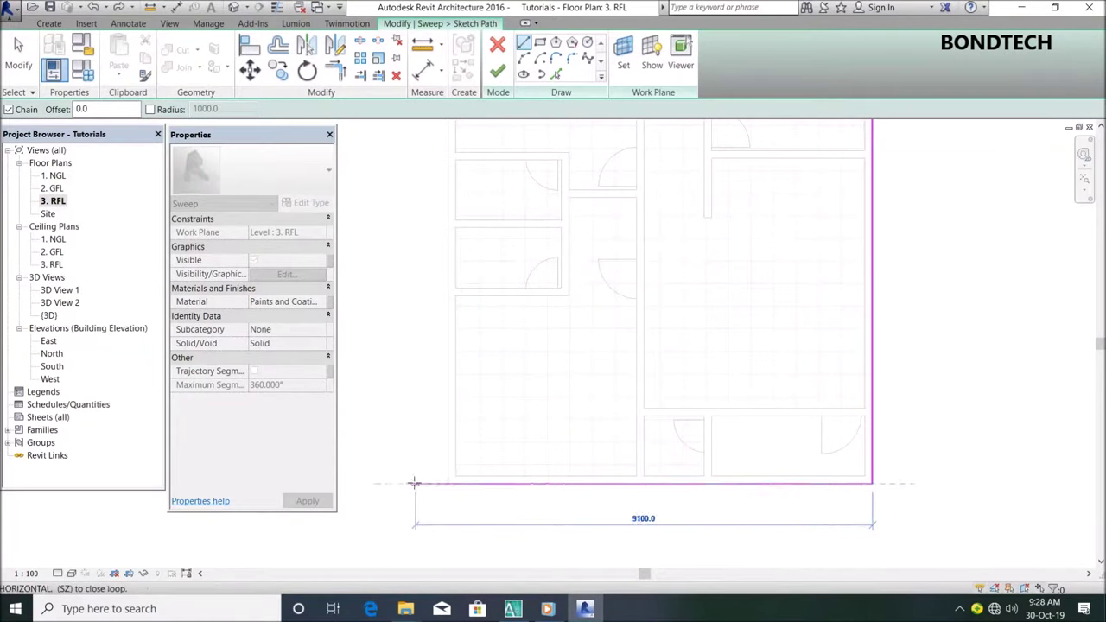
left_click(448, 484)
scroll(449, 484, "down", 2)
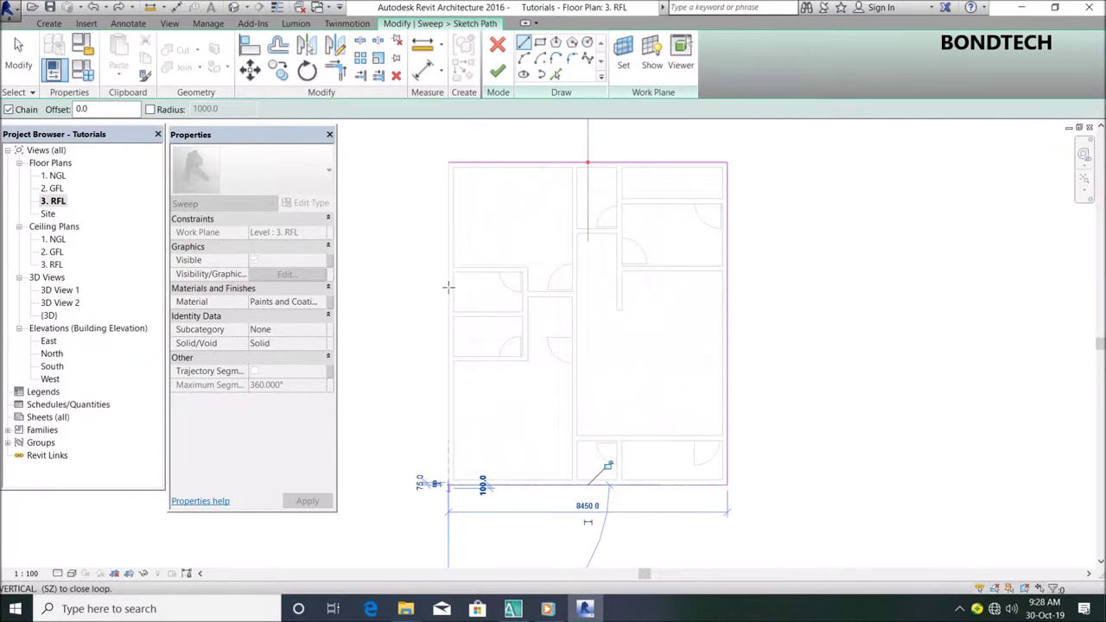
scroll(467, 186, "down", 2)
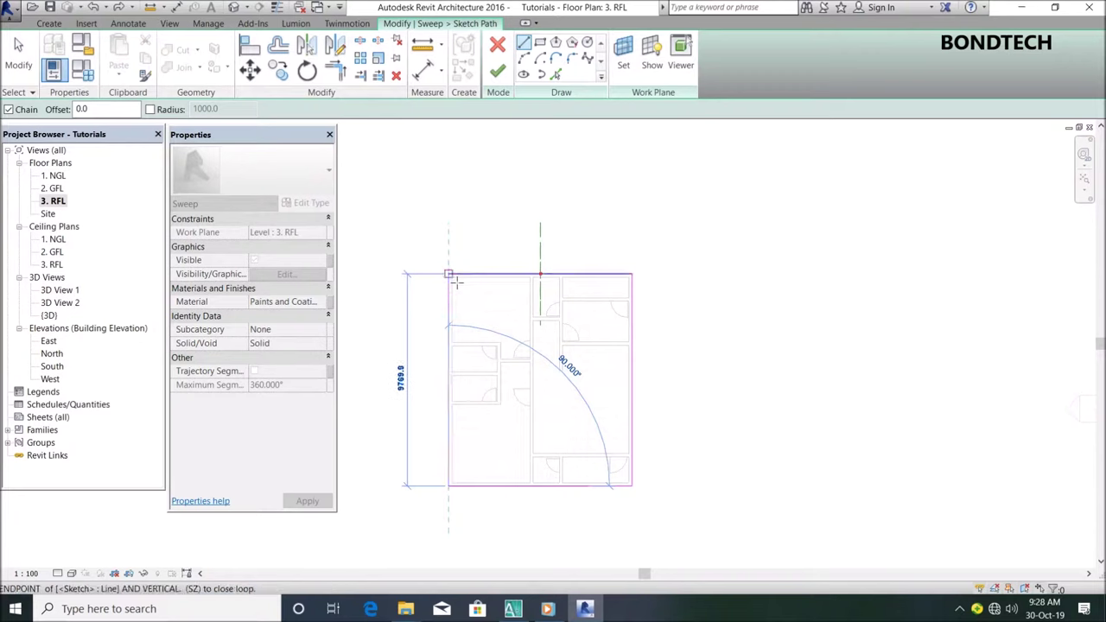
scroll(514, 399, "up", 2)
key("Escape")
key("Escape")
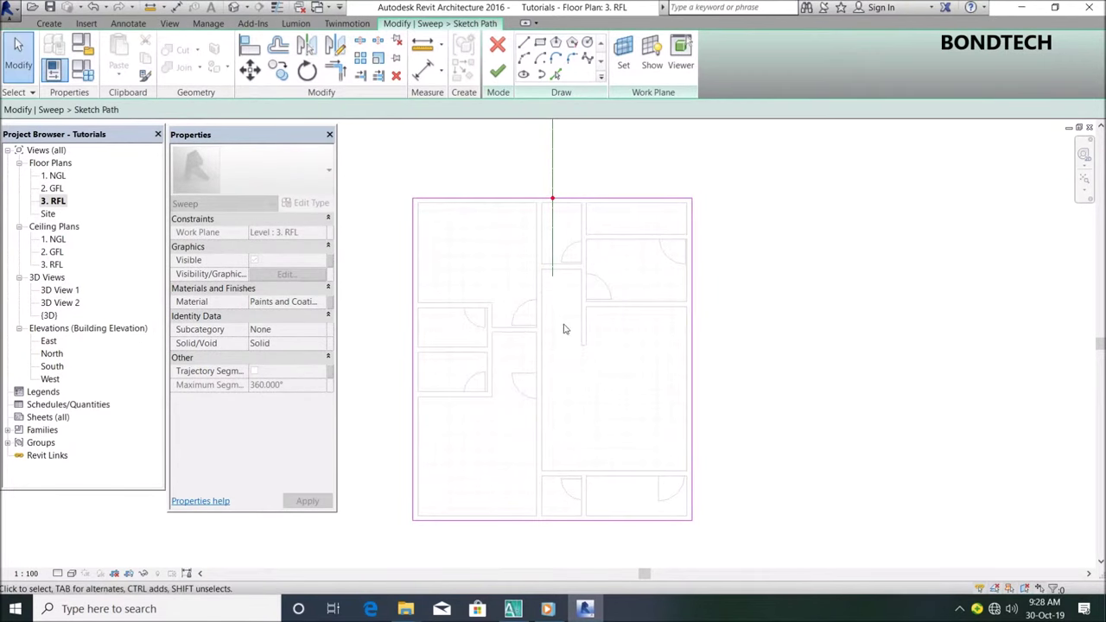
scroll(562, 320, "down", 2)
scroll(556, 315, "up", 1)
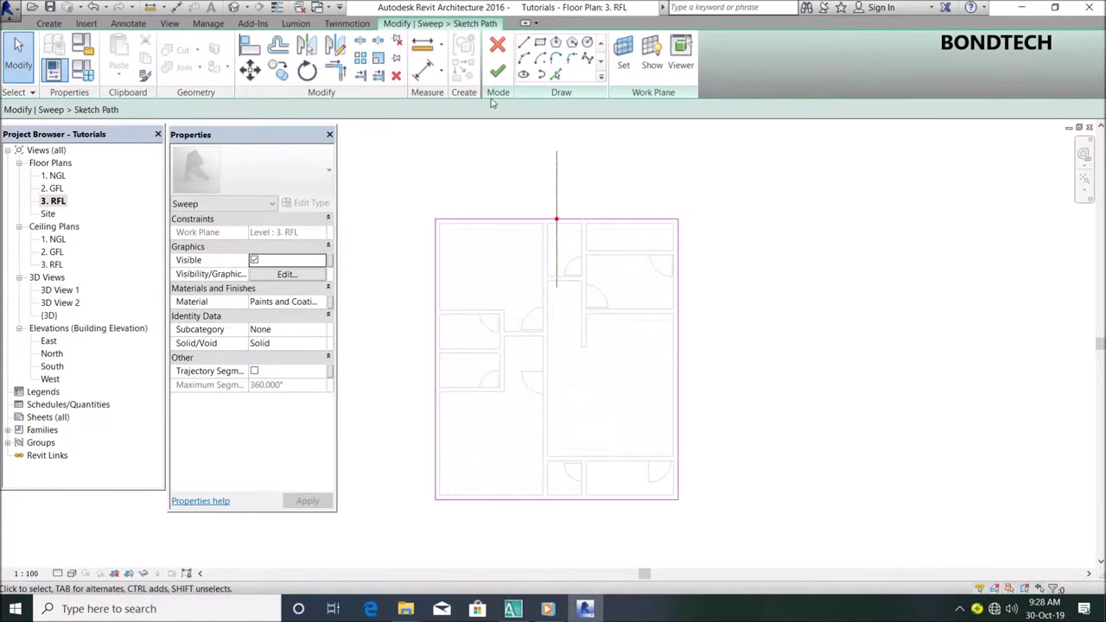
Check the profile reference plane, then finish the sweep path sketch.
scroll(566, 226, "up", 1)
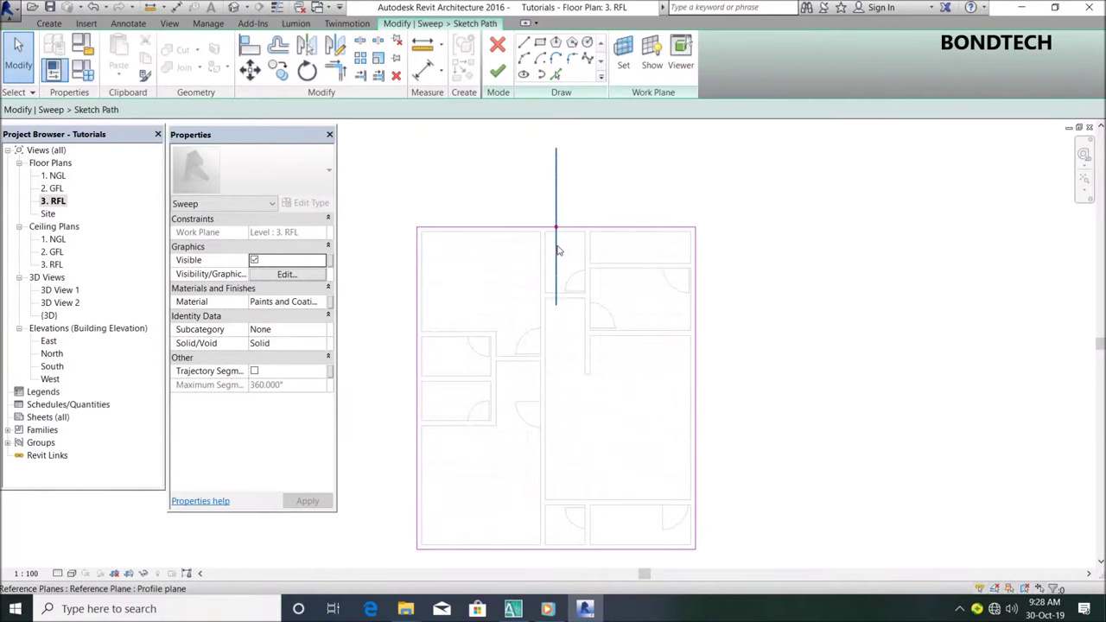
scroll(596, 197, "up", 2)
scroll(517, 228, "up", 1)
scroll(556, 230, "down", 2)
scroll(555, 232, "down", 1)
scroll(555, 248, "down", 1)
scroll(411, 208, "up", 2)
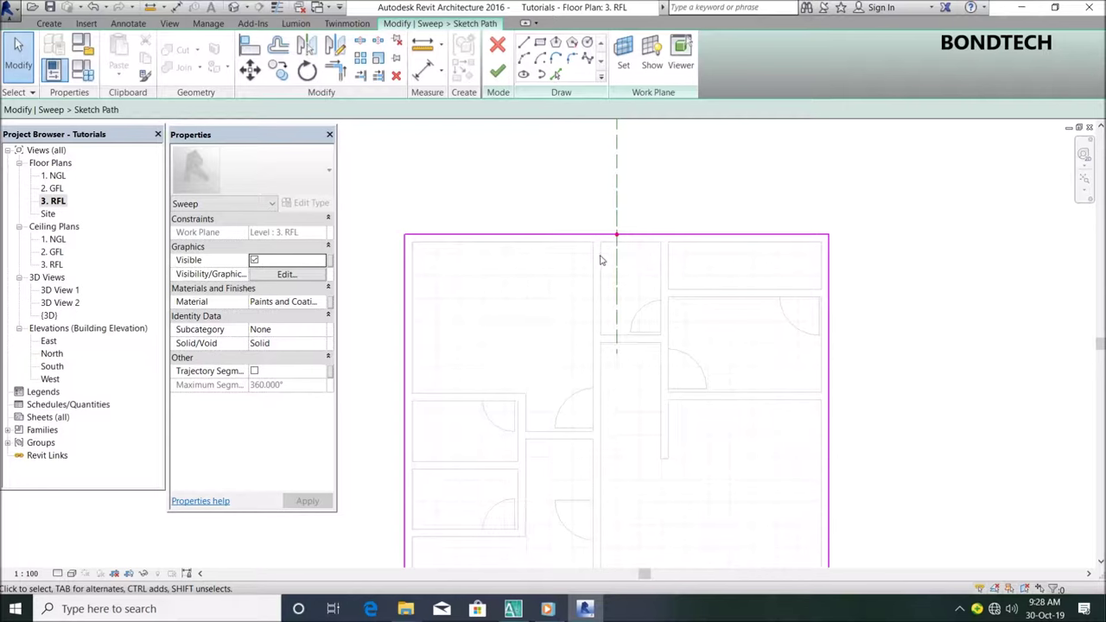
scroll(605, 247, "down", 2)
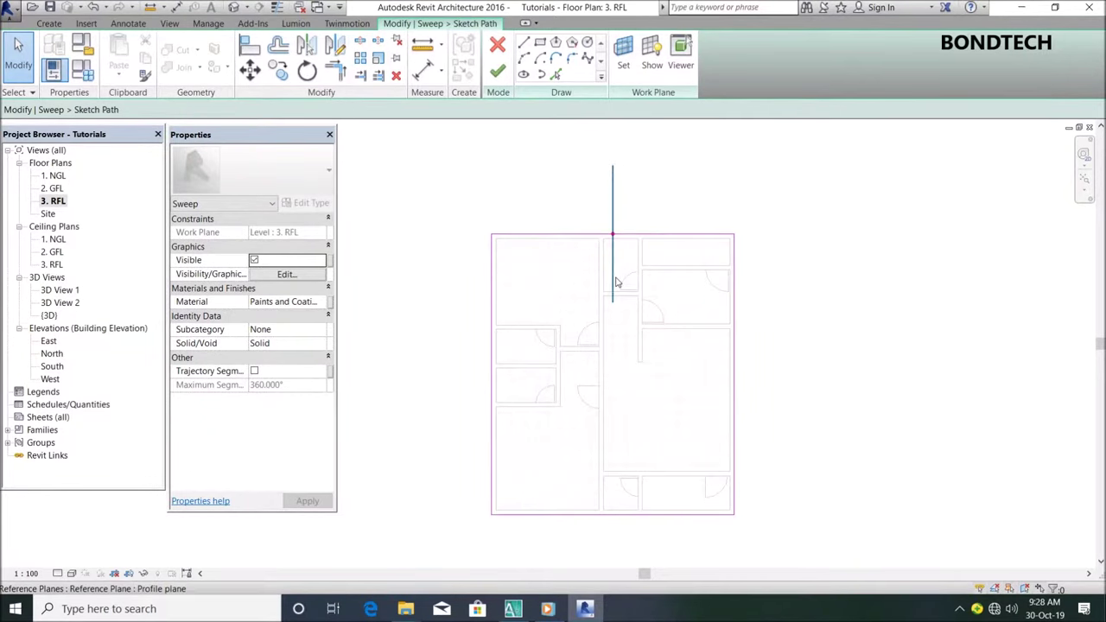
left_click(481, 376)
scroll(474, 401, "up", 2)
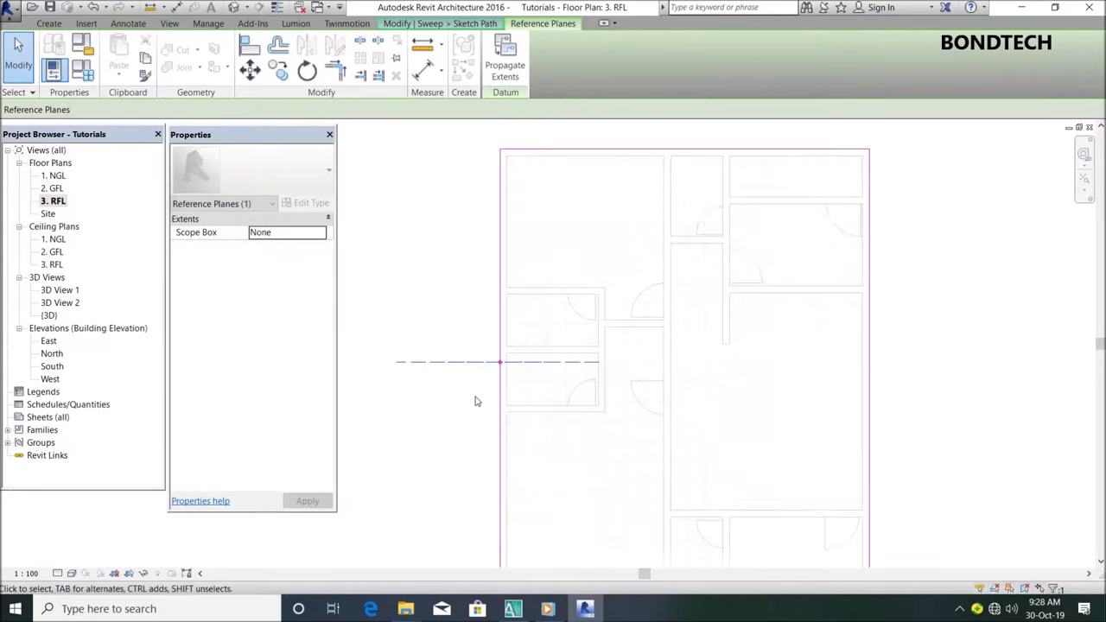
key("Escape")
scroll(484, 264, "down", 2)
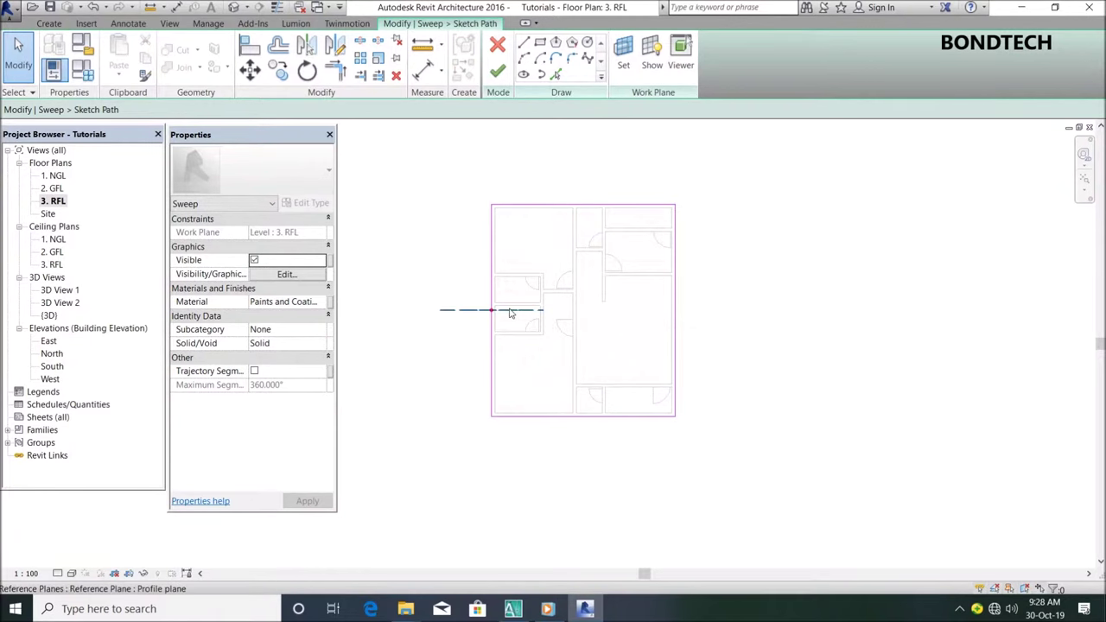
left_click(499, 75)
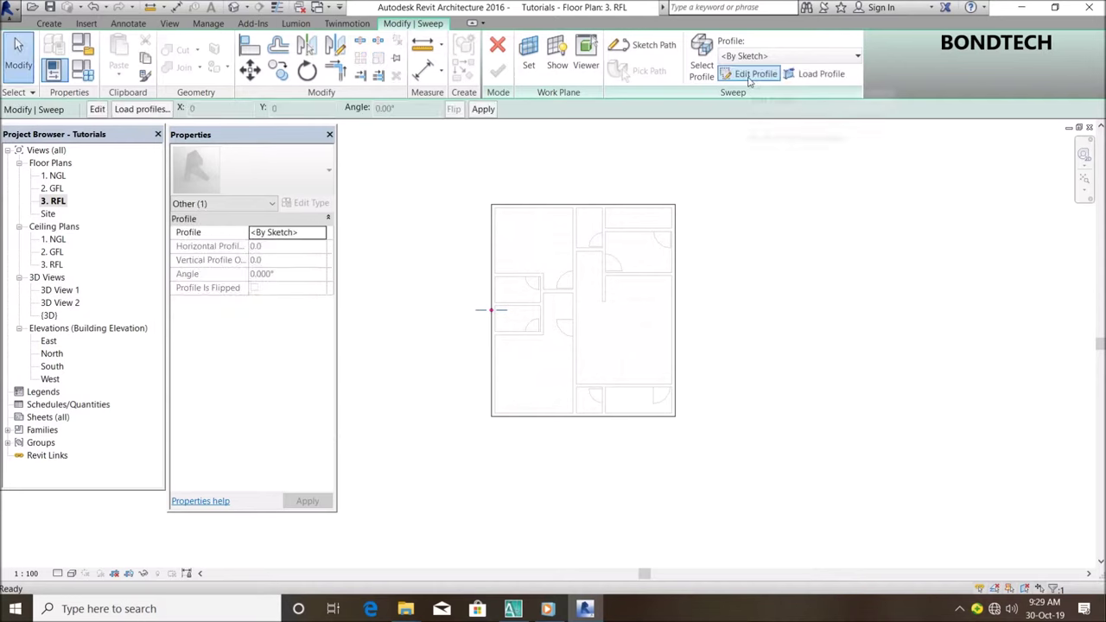
Edit the sweep profile in the South elevation view.
left_click(750, 75)
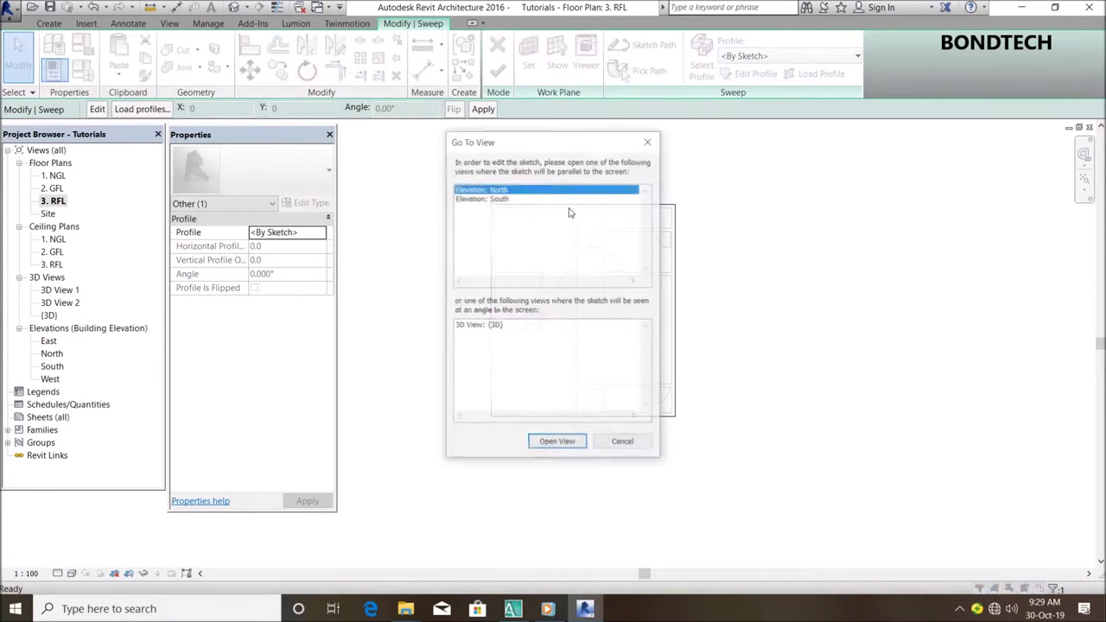
left_click(496, 200)
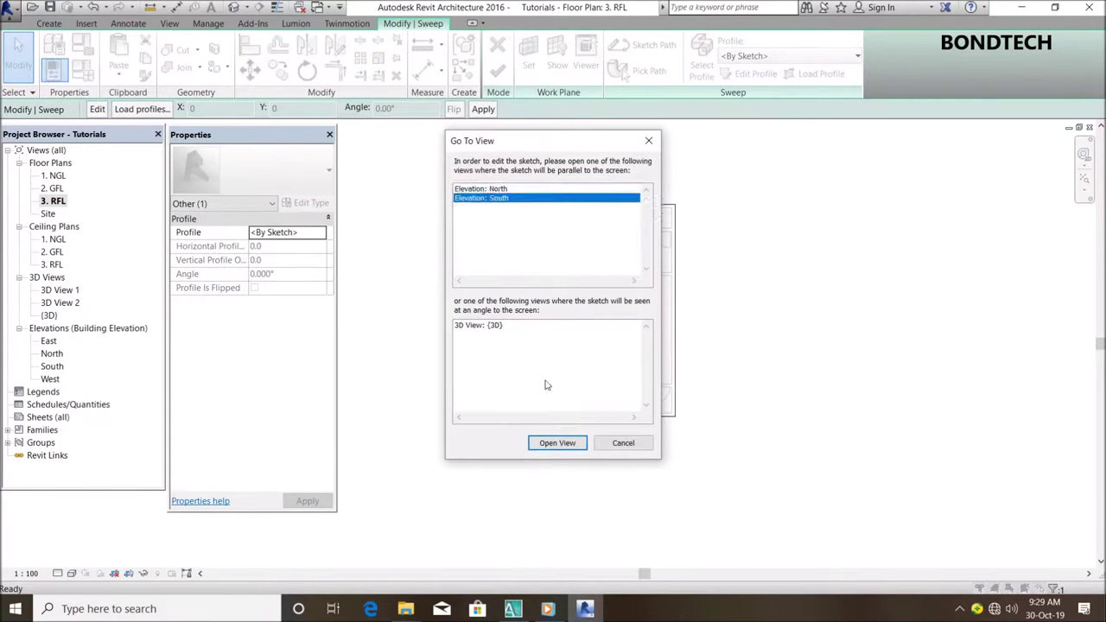
left_click(558, 444)
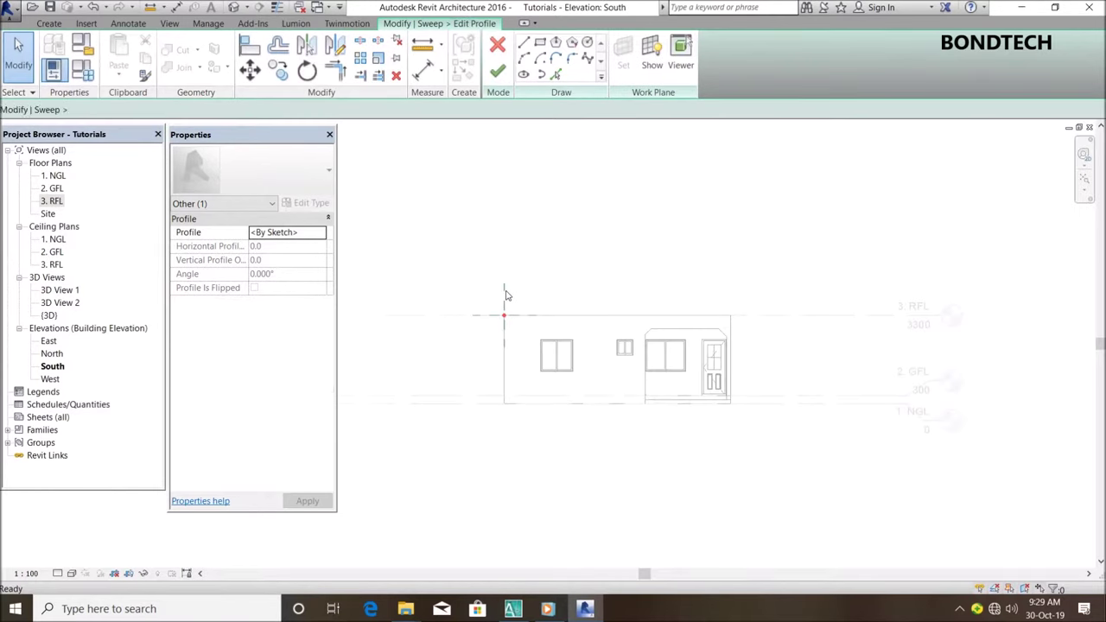
scroll(501, 335, "up", 4)
Sketch the profile's 450 back edge and 450 top edge, plus a small top lip and lower step.
key("l")
key("i")
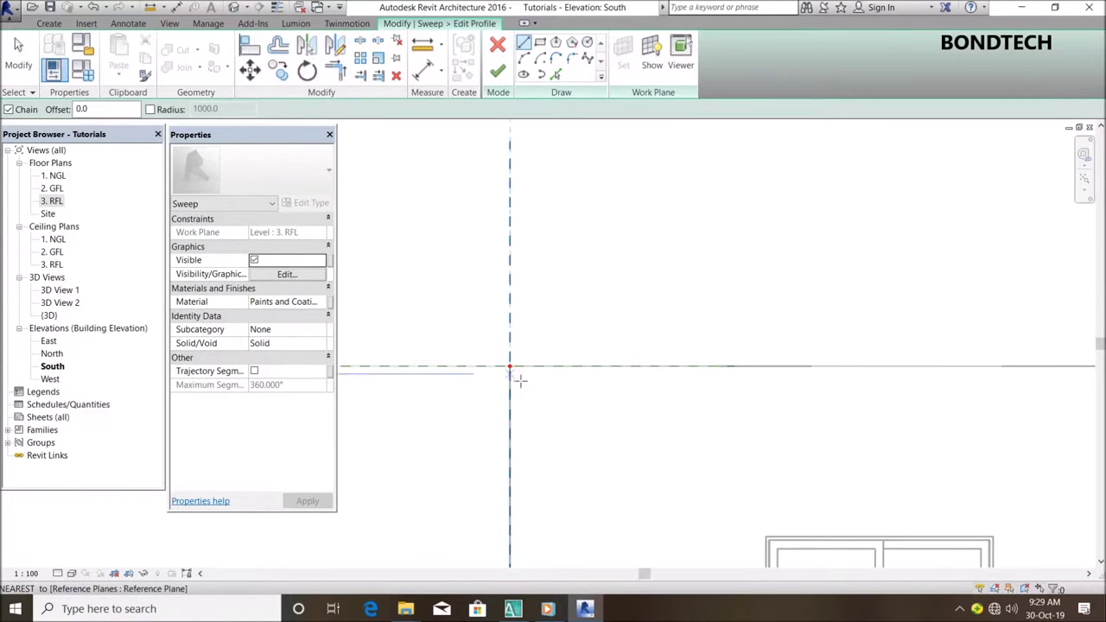
left_click(510, 366)
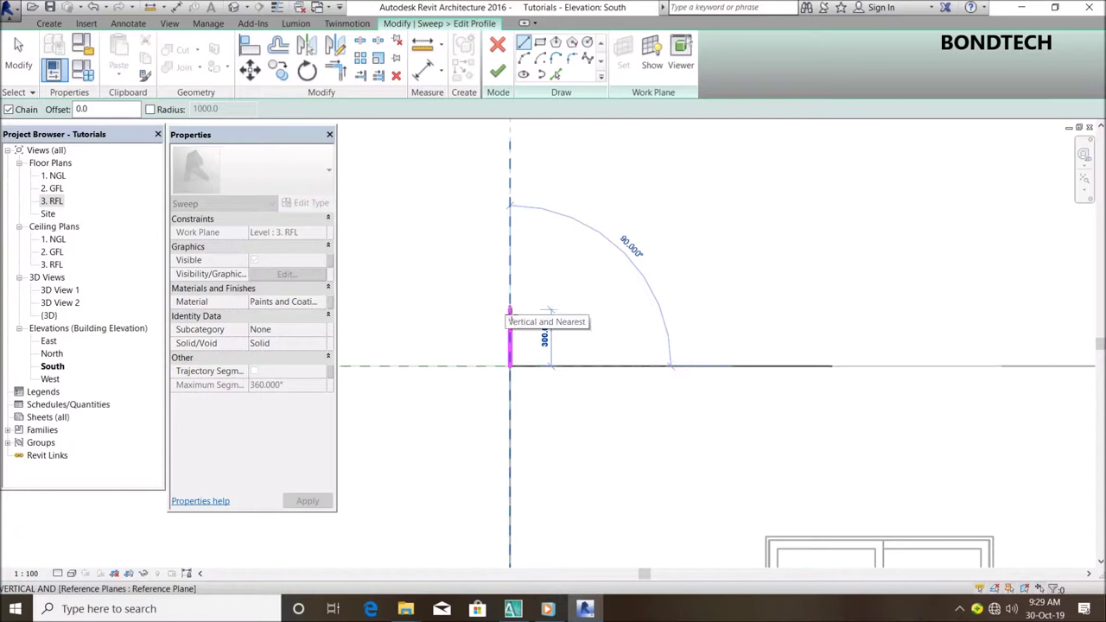
type("450")
key("Return")
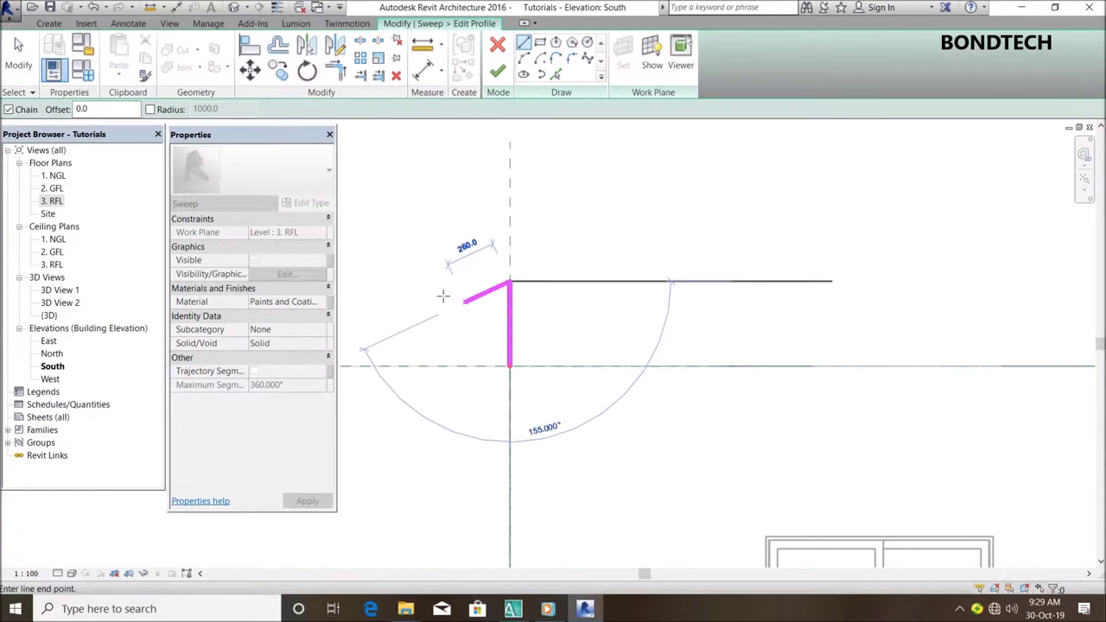
type("450")
key("Return")
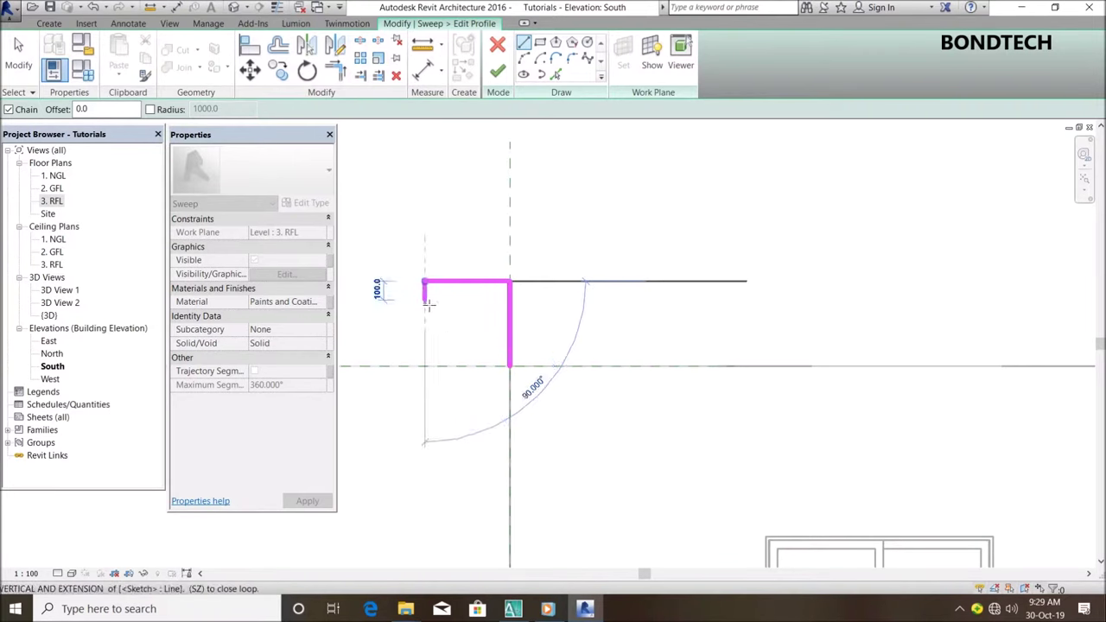
left_click(428, 303)
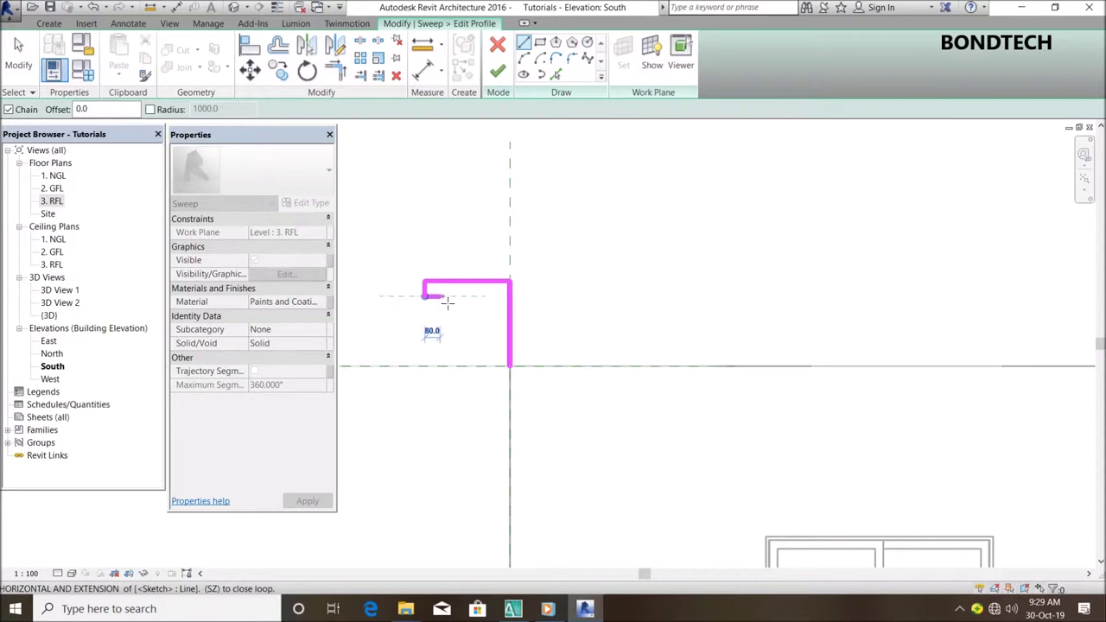
left_click(448, 303)
key("Escape")
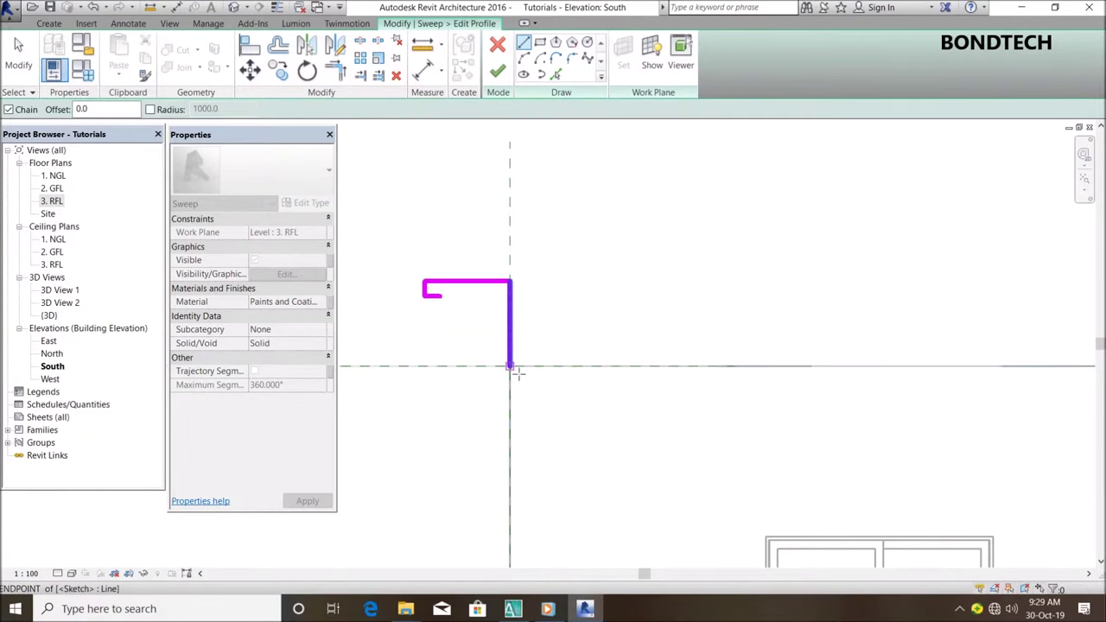
left_click(482, 366)
left_click(482, 349)
left_click(467, 348)
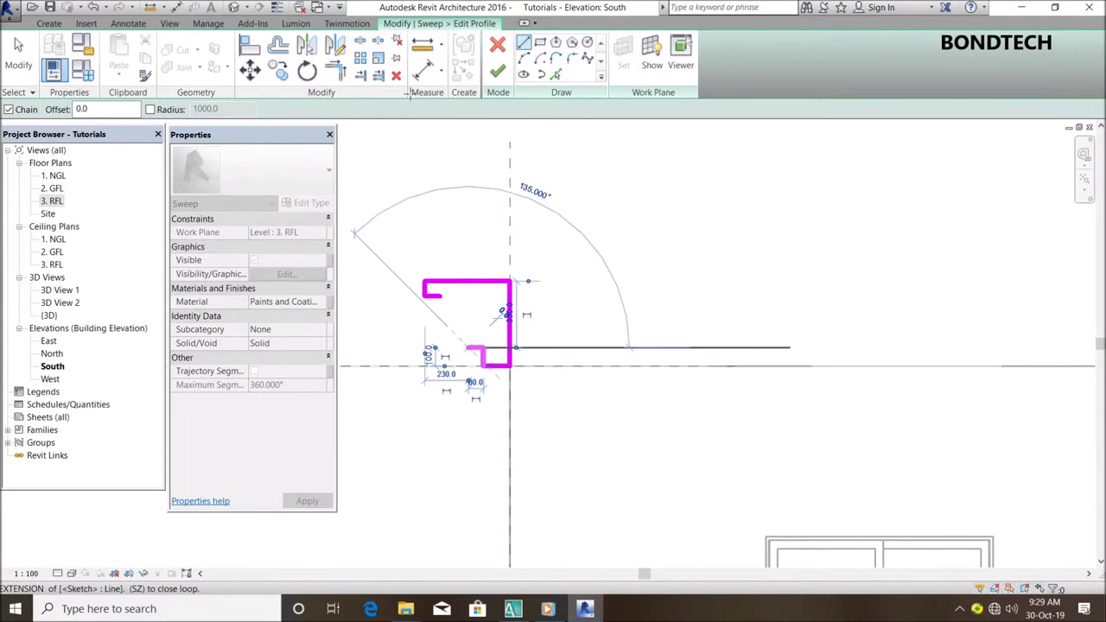
Undo a misplaced arc and move the lower step's horizontal segment slightly down.
left_click(523, 58)
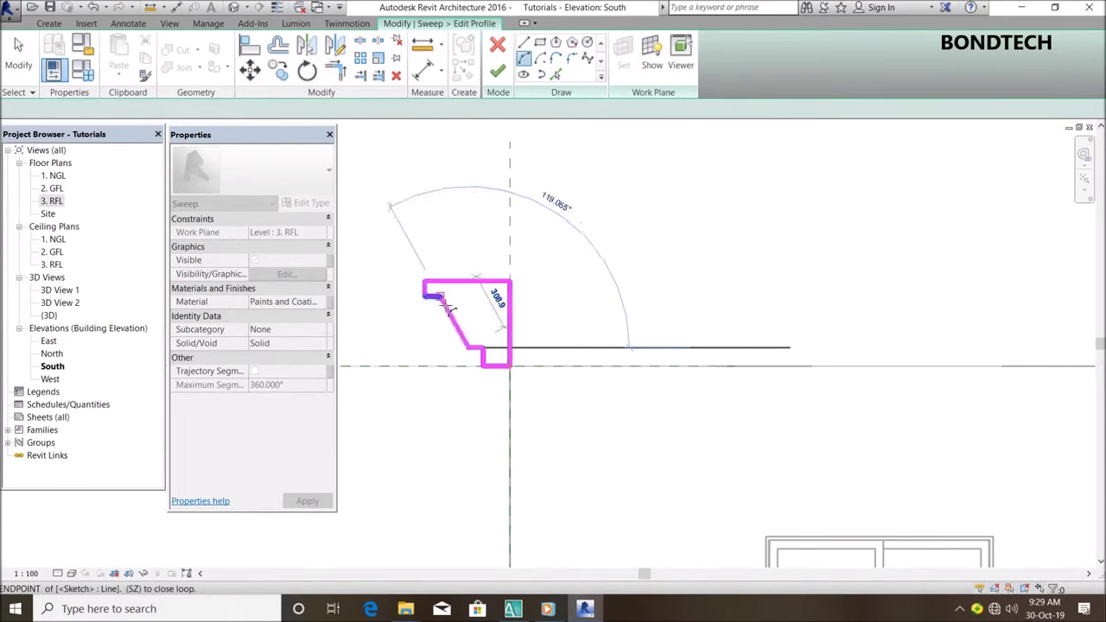
left_click(438, 297)
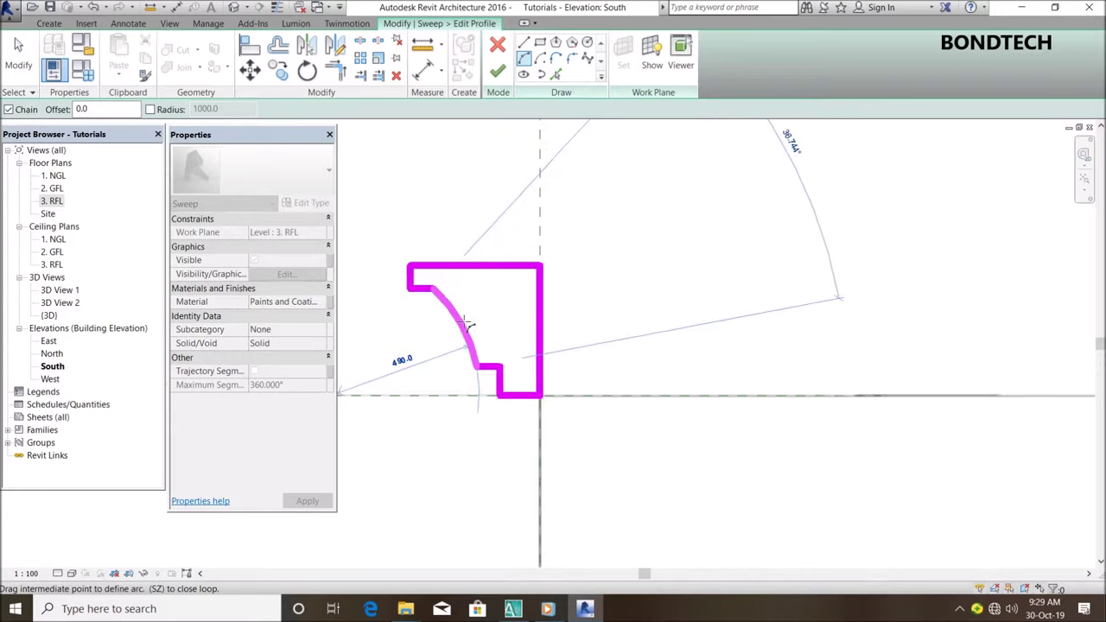
scroll(453, 311, "up", 2)
left_click(469, 326)
key("ctrl+z")
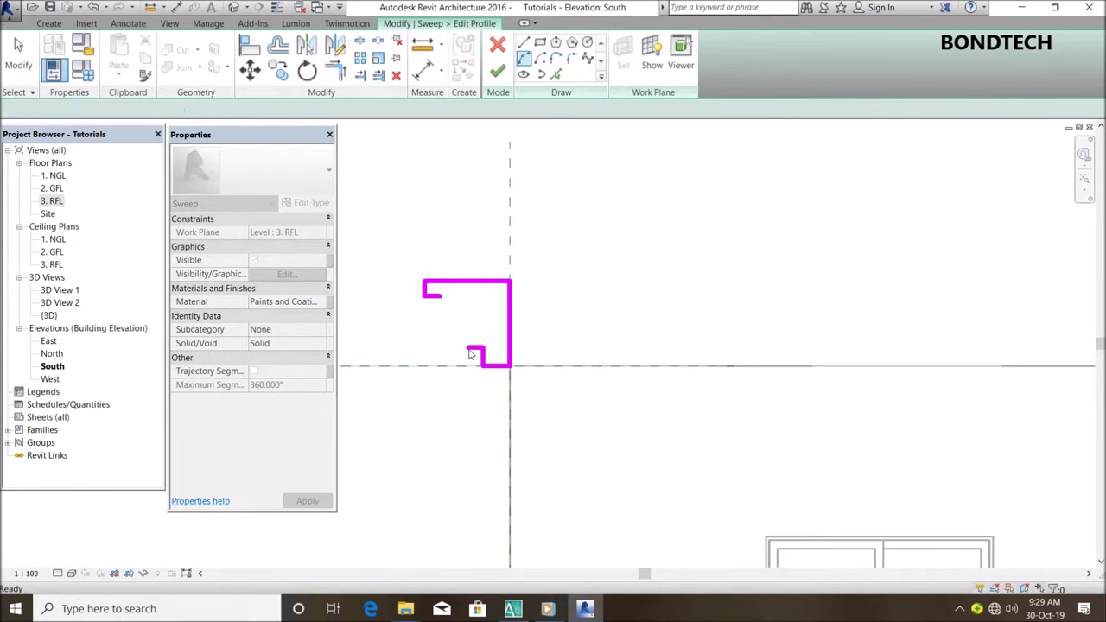
scroll(444, 314, "up", 2)
left_click_drag(444, 314, 536, 400)
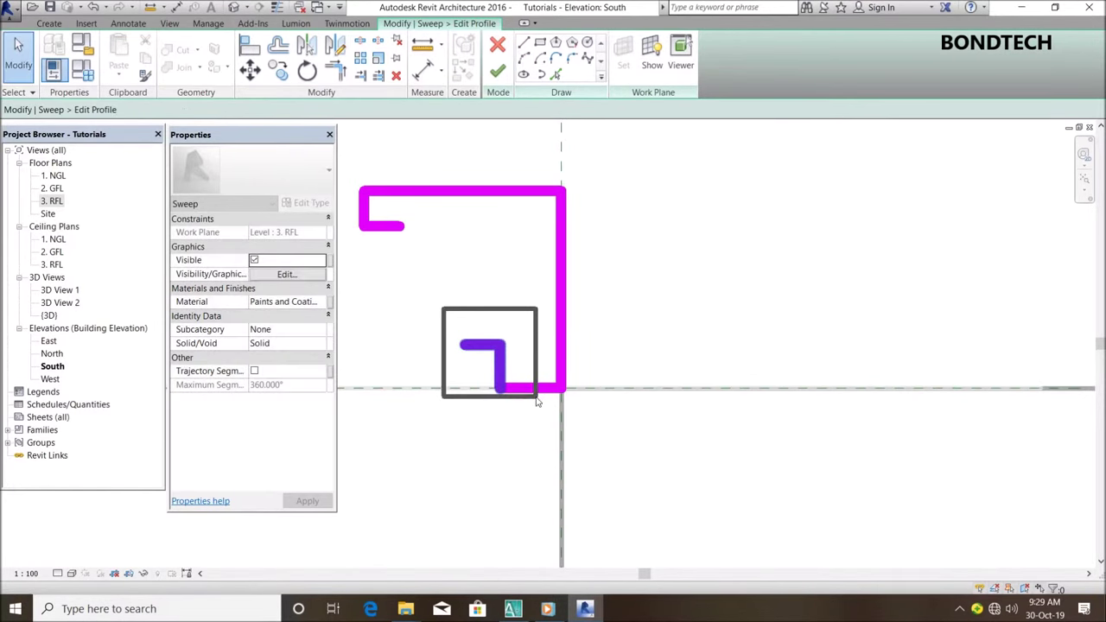
left_click_drag(399, 294, 535, 446)
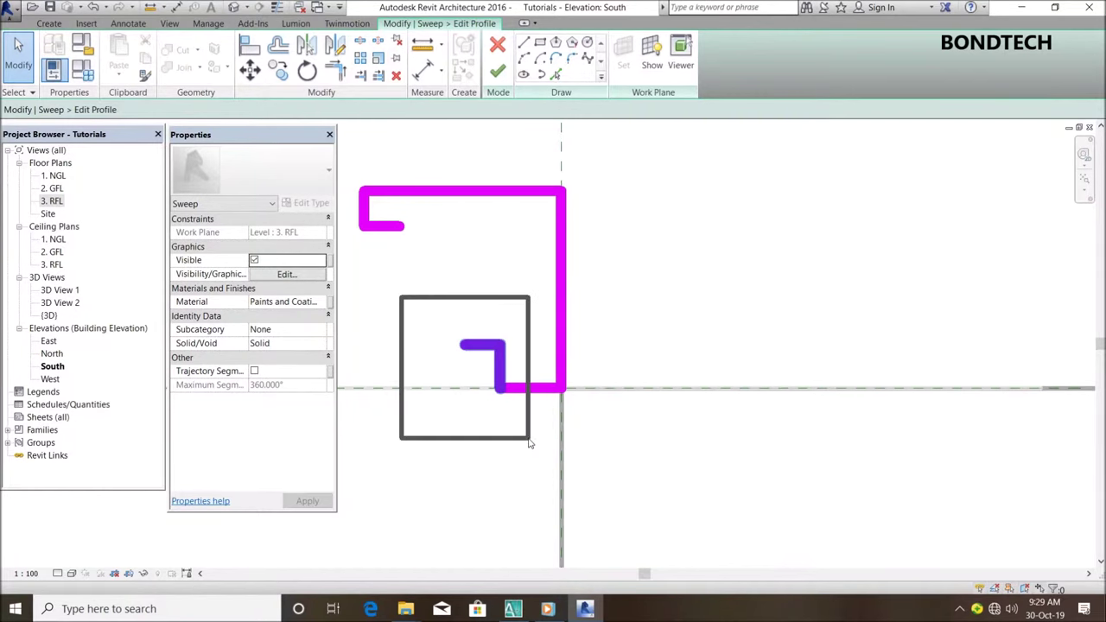
left_click_drag(522, 386, 527, 385)
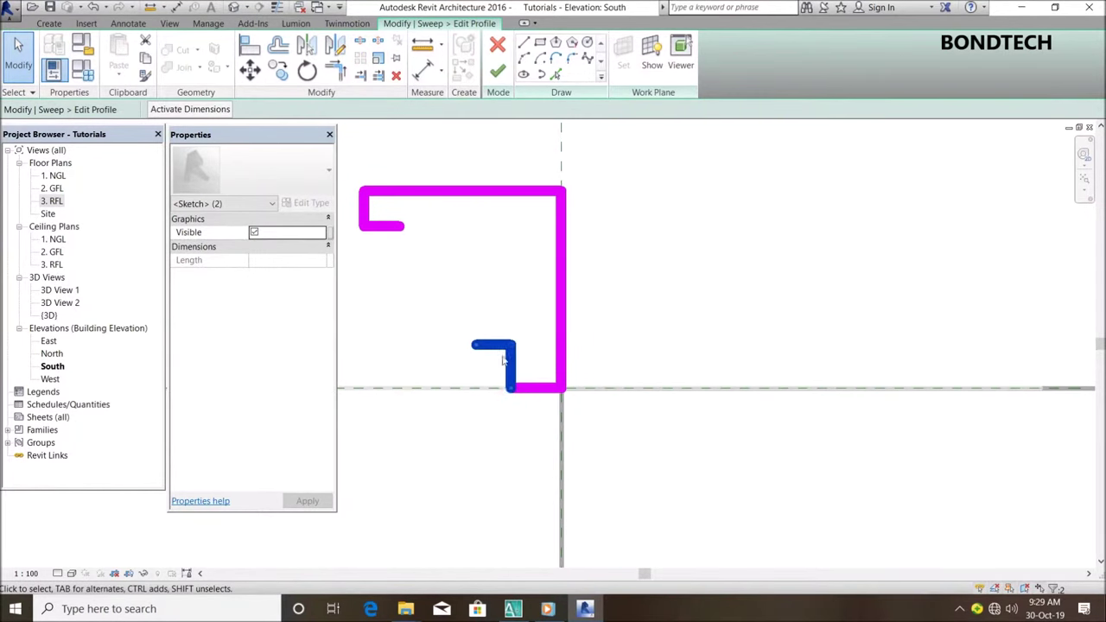
left_click(499, 347)
left_click_drag(500, 354, 499, 361)
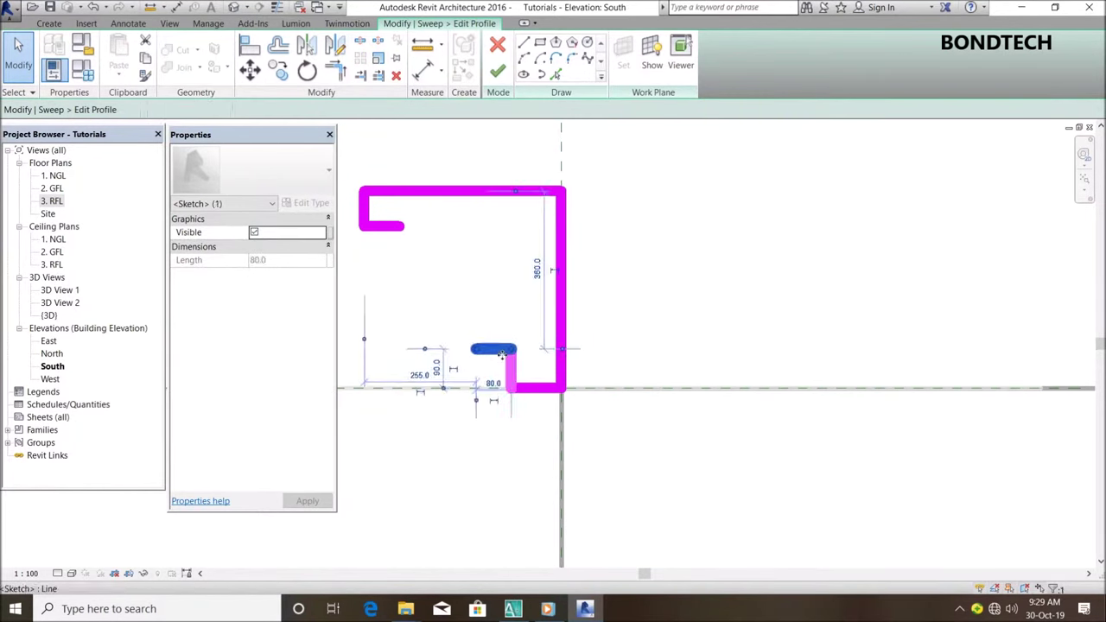
Draw the curved face from the top lip down to the lower step, closing the profile.
key("l")
key("i")
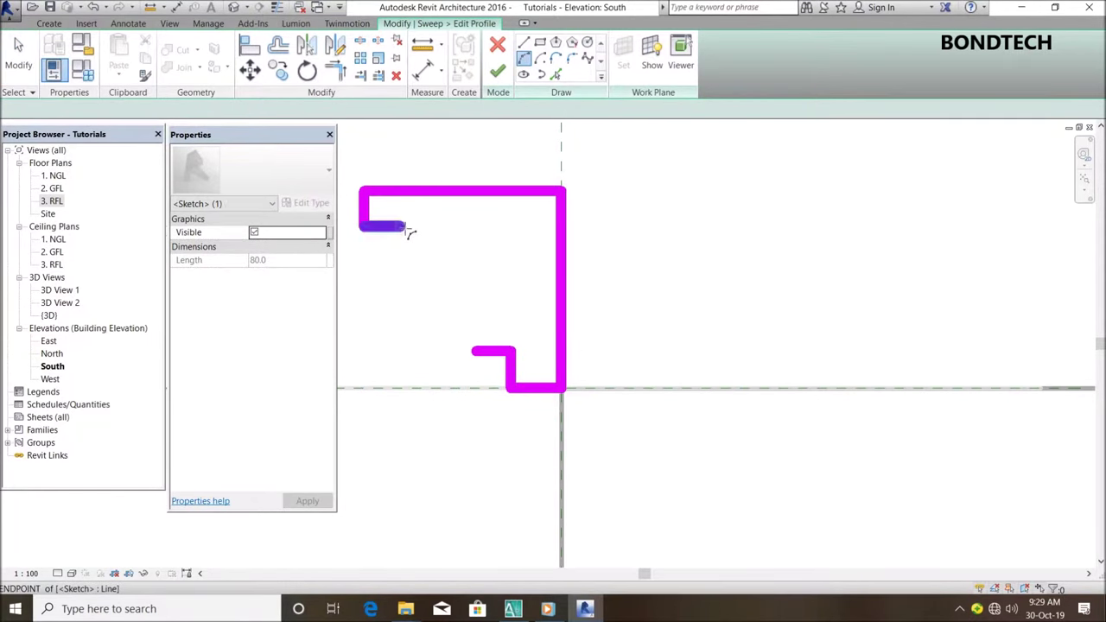
left_click(404, 227)
left_click(484, 358)
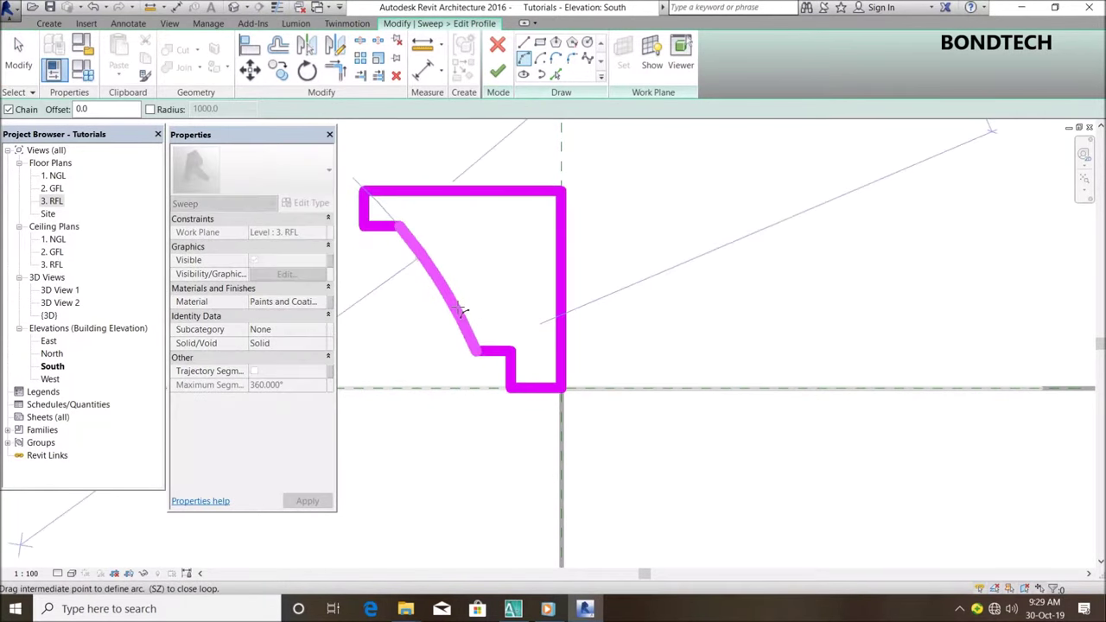
left_click(464, 290)
scroll(494, 333, "down", 3)
key("Escape")
key("Escape")
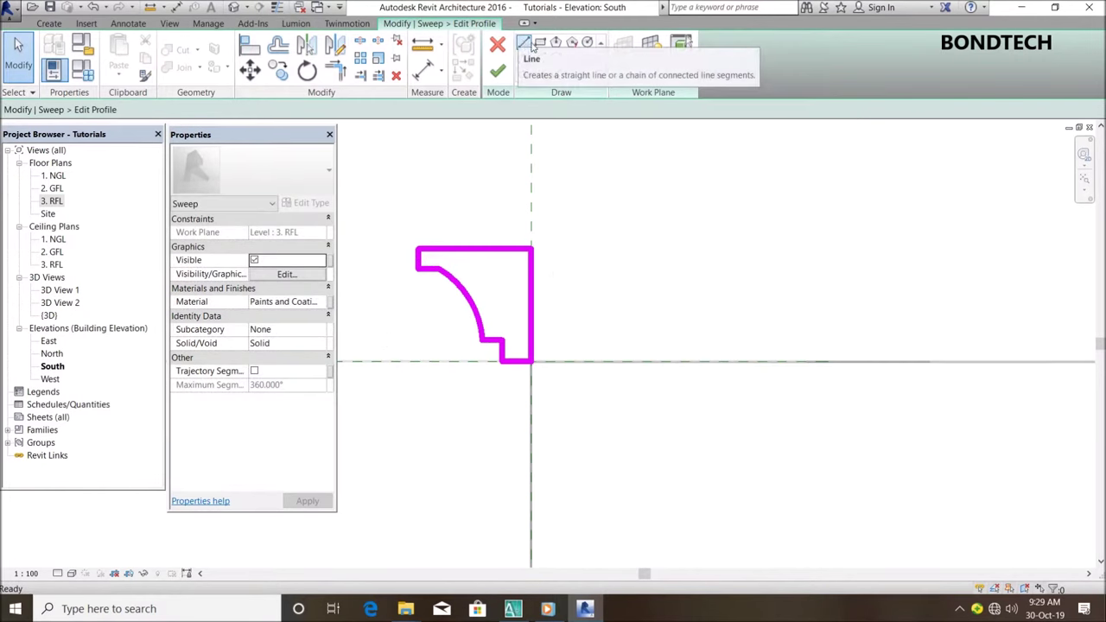
left_click(527, 44)
Draw a small bottom-right rectangle with a 225 bottom line and 150 vertical side.
left_click(538, 367)
type("225")
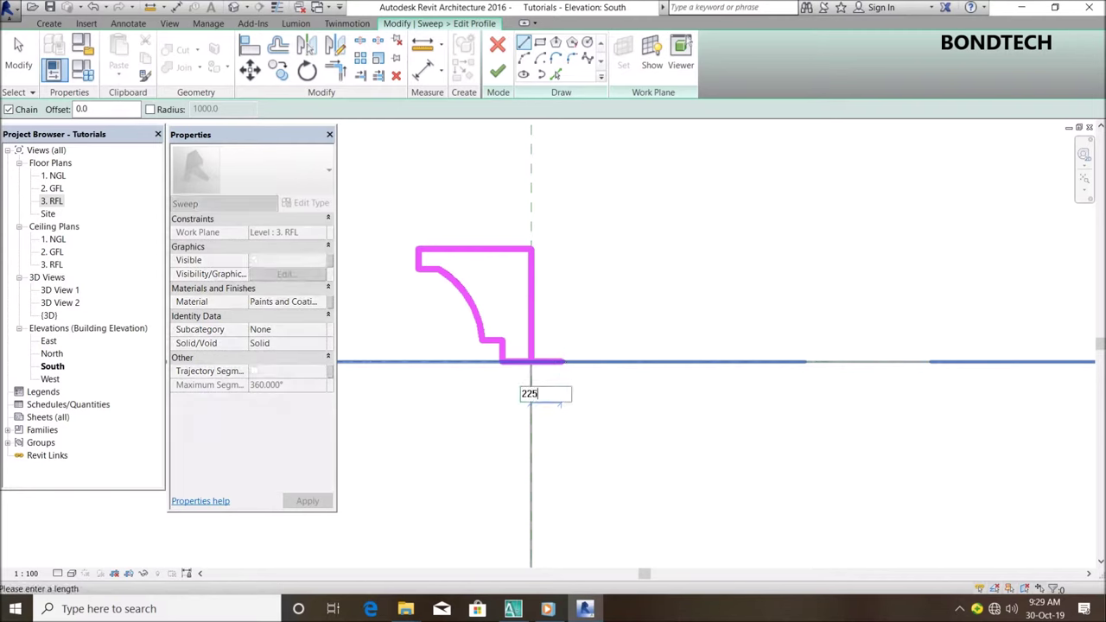
key("Return")
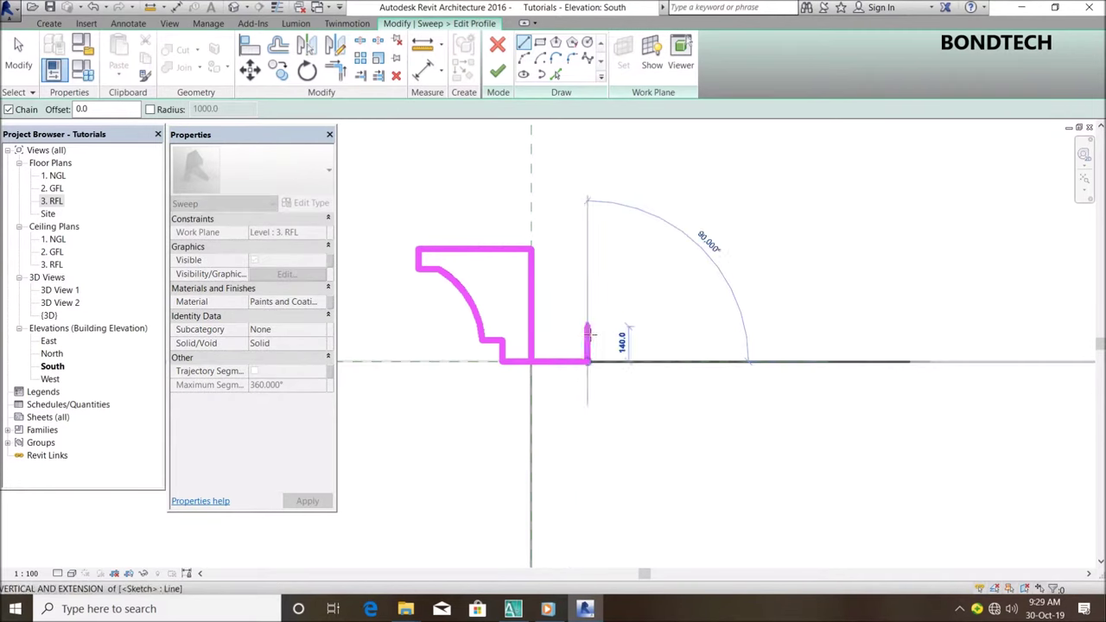
type("150")
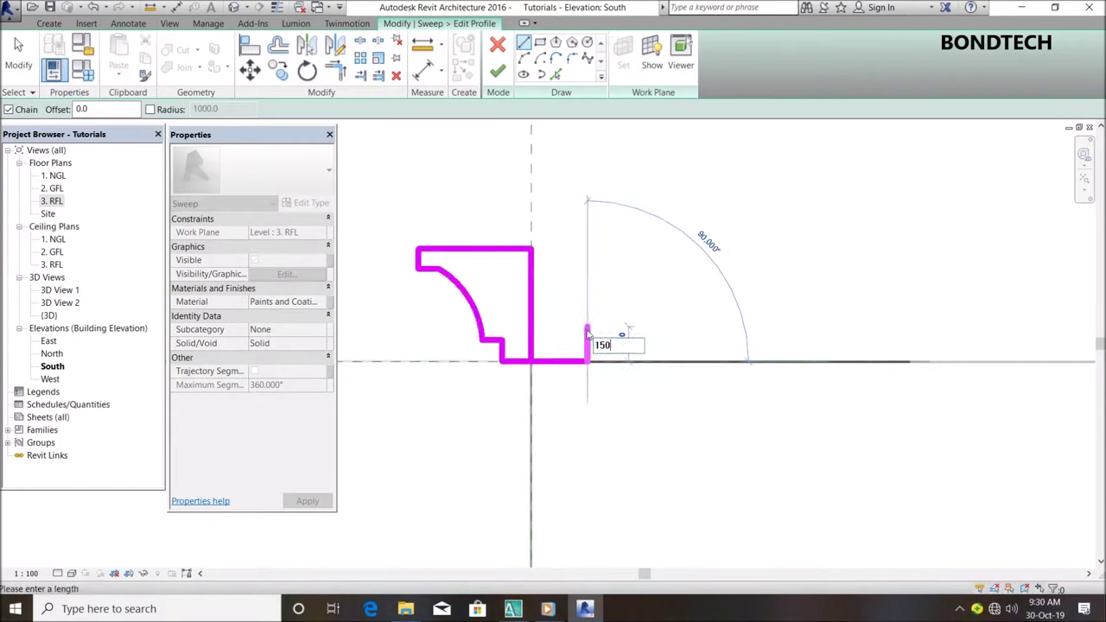
key("Return")
left_click(532, 322)
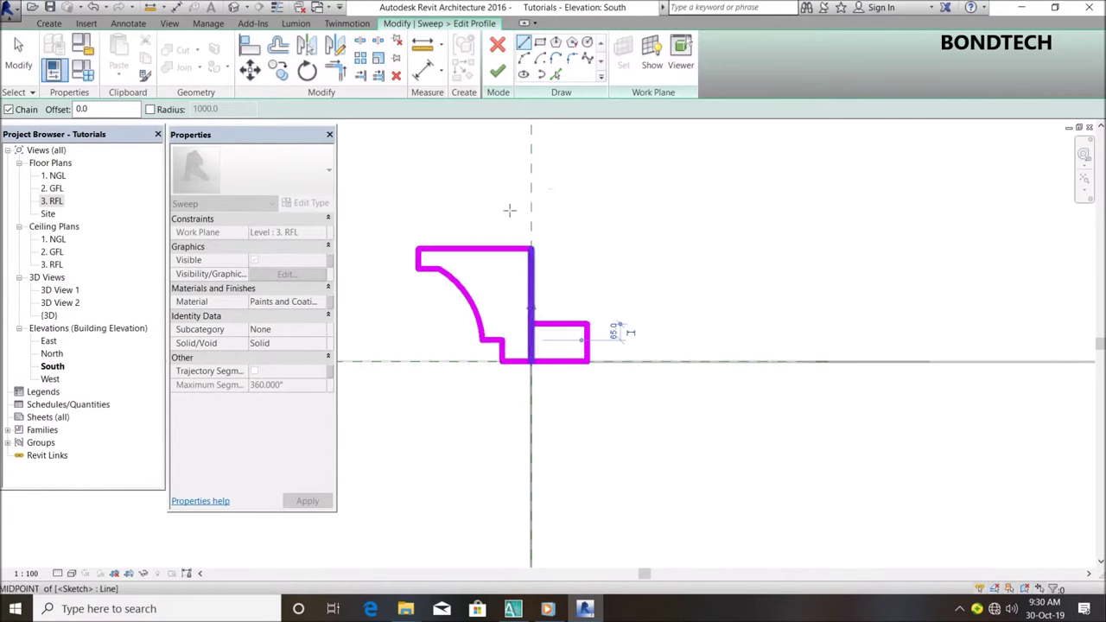
key("Escape")
Add an arc from the profile's top edge to the rectangle's top corner.
left_click(523, 58)
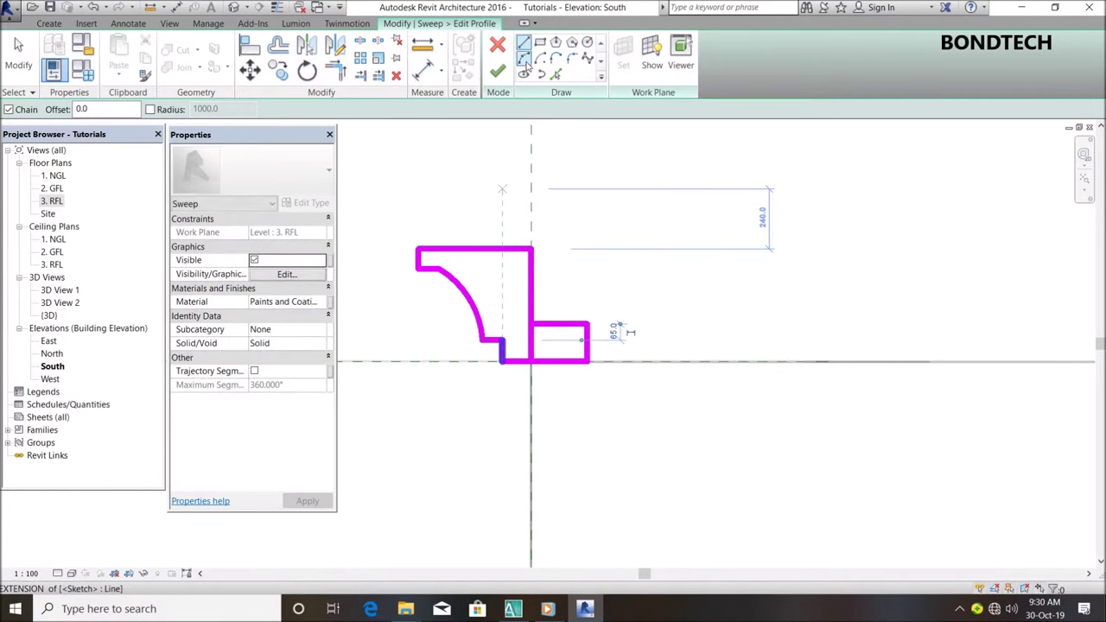
scroll(477, 260, "up", 2)
left_click(467, 252)
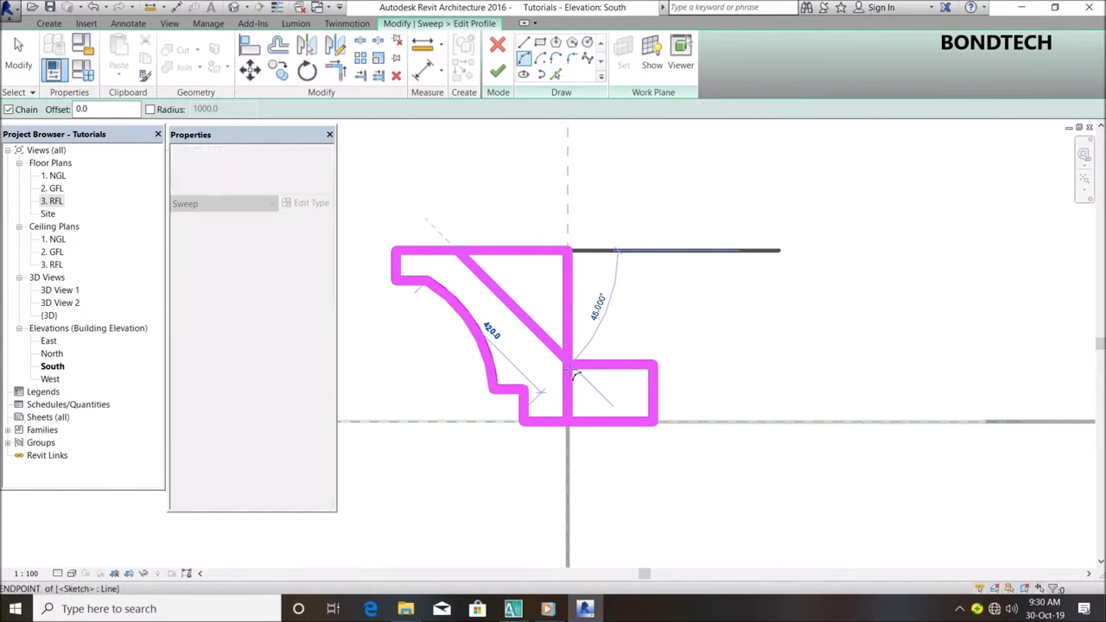
left_click(569, 364)
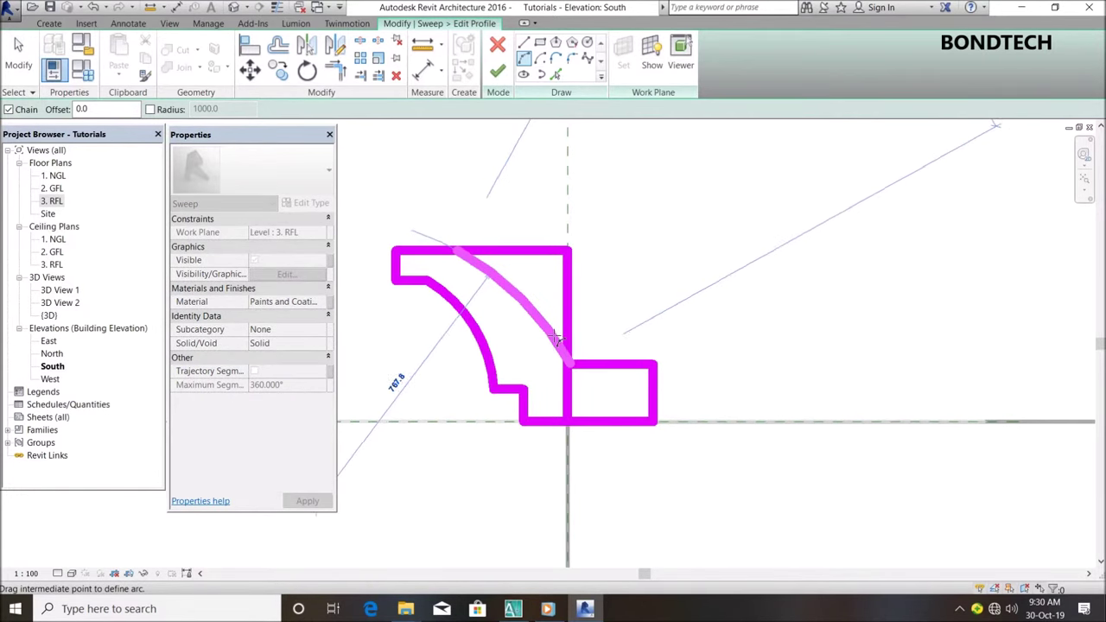
left_click(540, 279)
Trim the top line and arc to corners, delete leftover lines, and extend the bottom line closed.
left_click(336, 69)
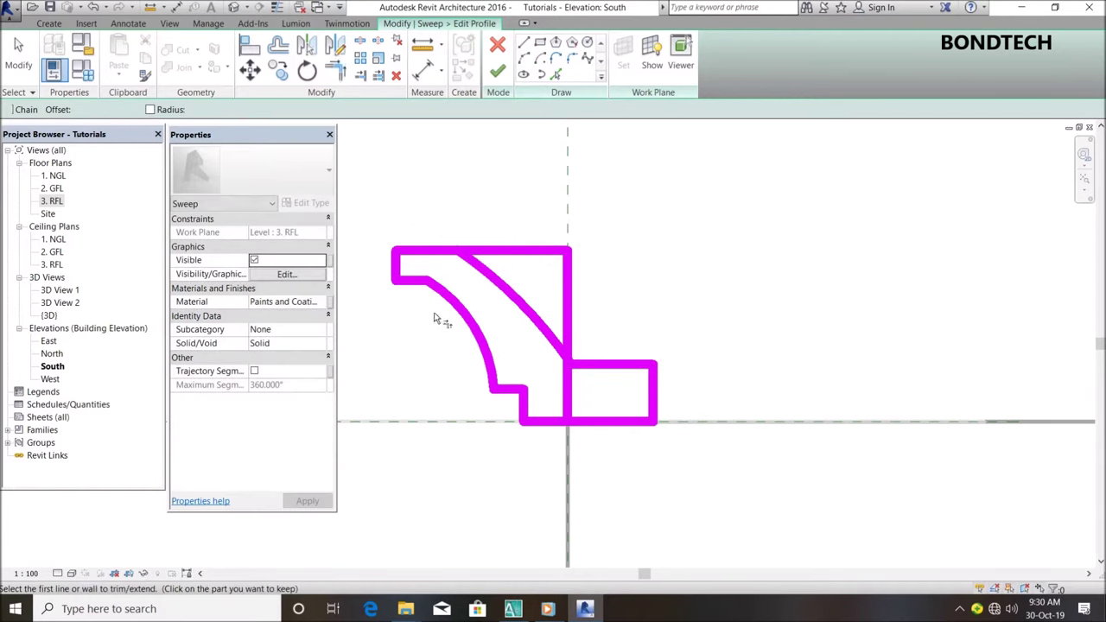
left_click(480, 269)
left_click(420, 250)
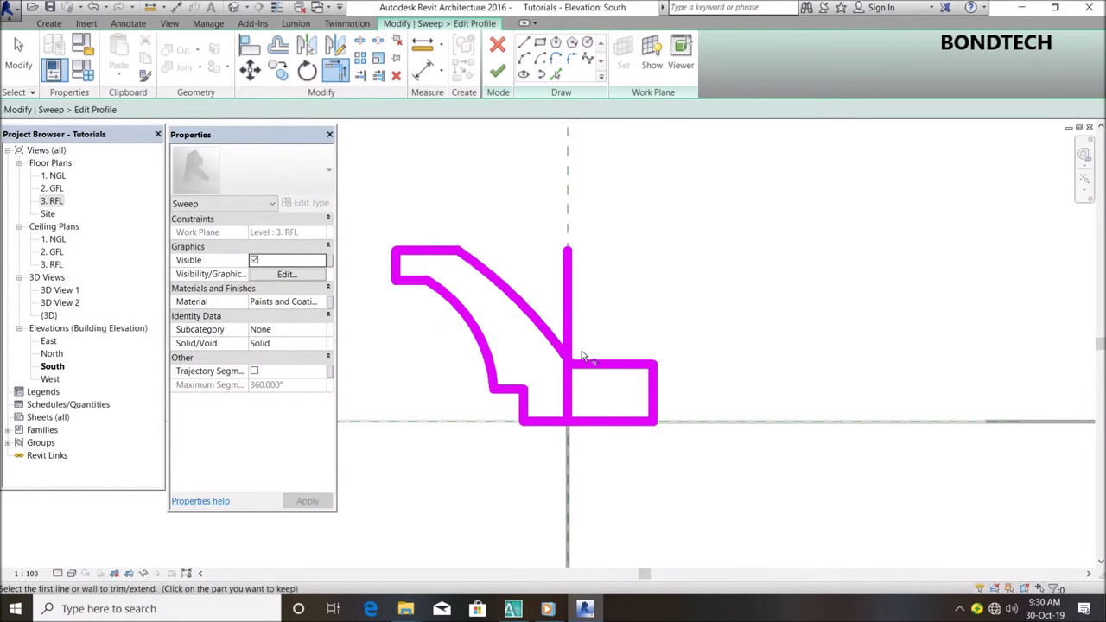
left_click(556, 350)
left_click(576, 370)
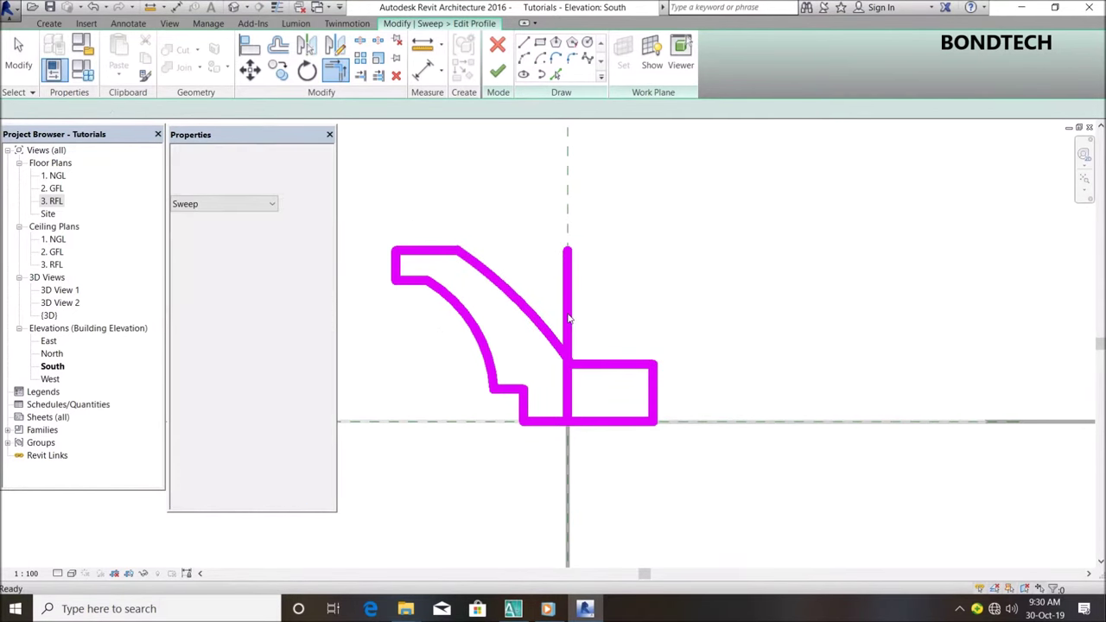
key("Escape")
left_click(567, 320)
key("Delete")
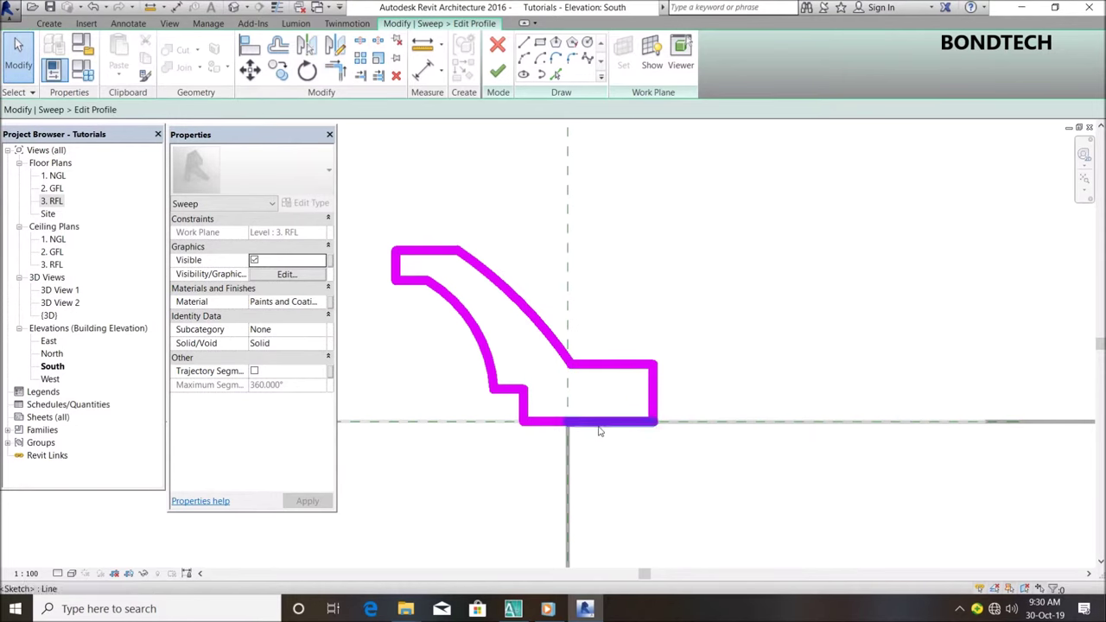
key("Delete")
left_click(335, 70)
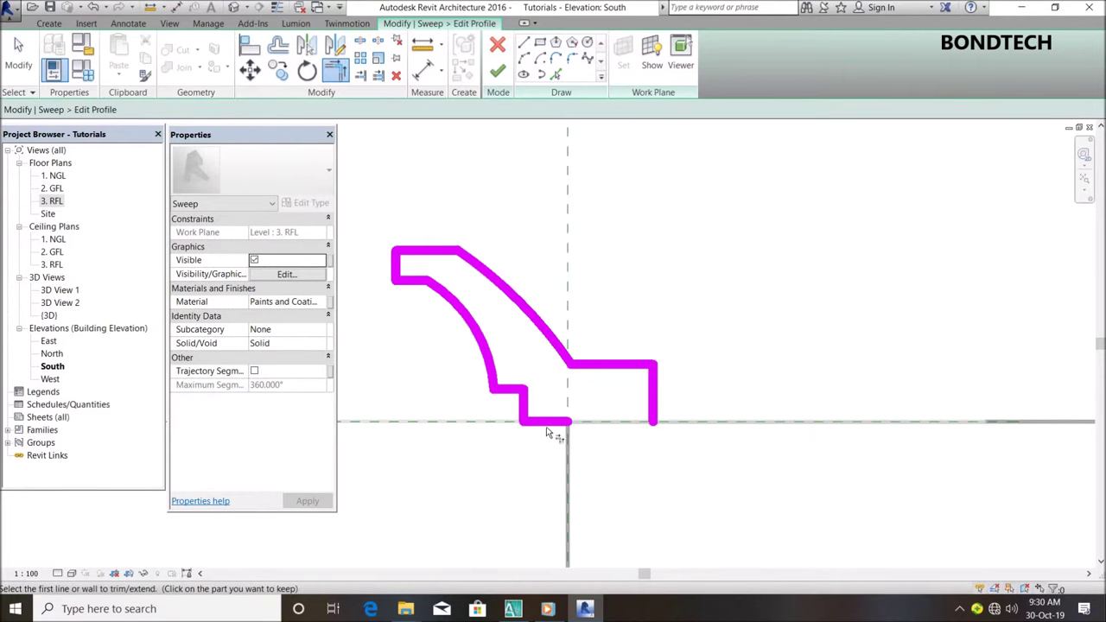
left_click(562, 425)
left_click(655, 406)
scroll(605, 346, "down", 5)
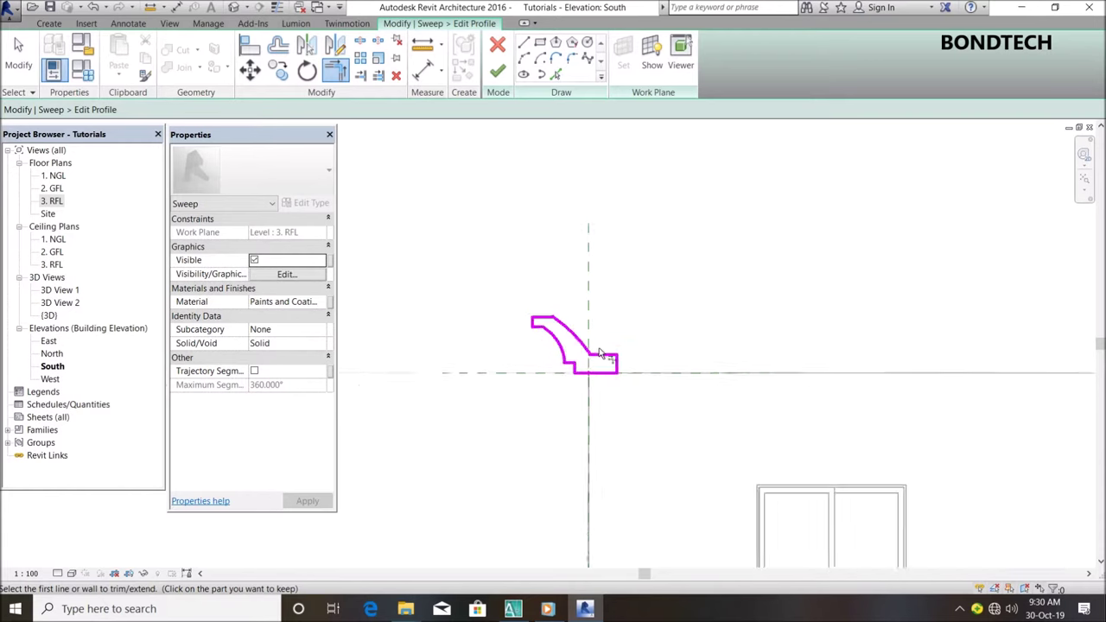
Open the Material Browser from the sweep's Material property, showing Paints and Coatings graphics.
key("Escape")
scroll(622, 294, "down", 1)
scroll(553, 242, "down", 1)
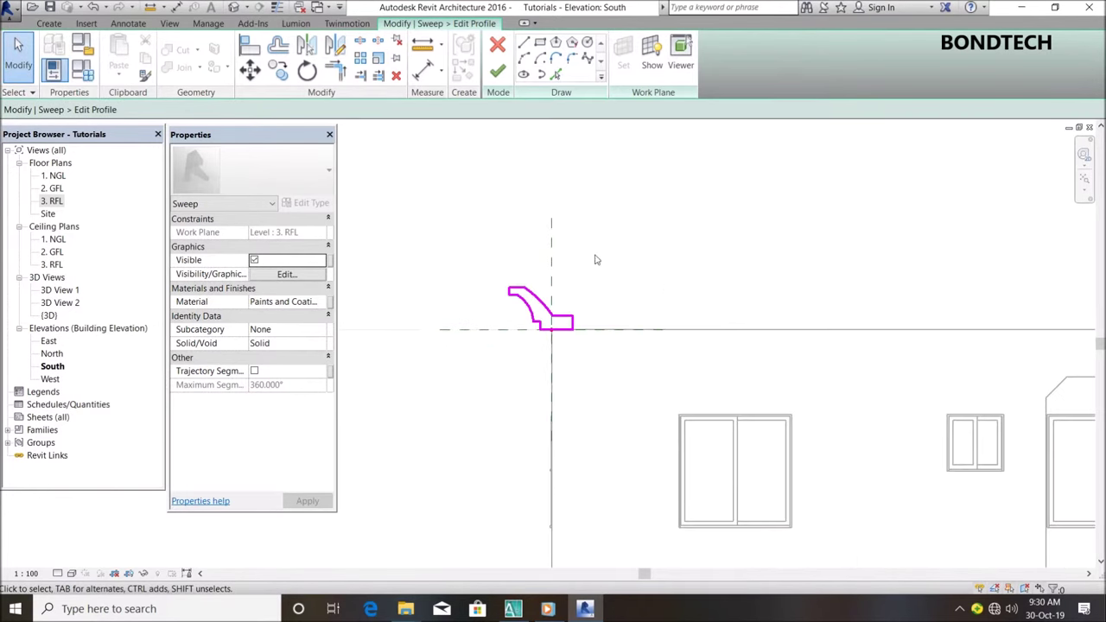
scroll(622, 254, "down", 1)
scroll(595, 246, "up", 1)
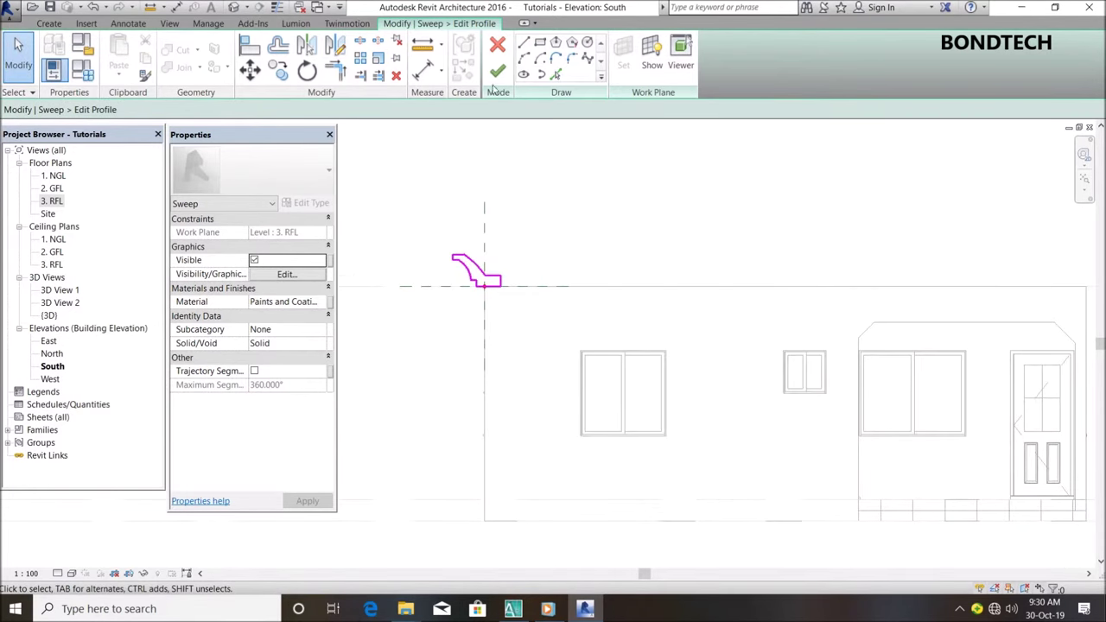
scroll(463, 266, "up", 1)
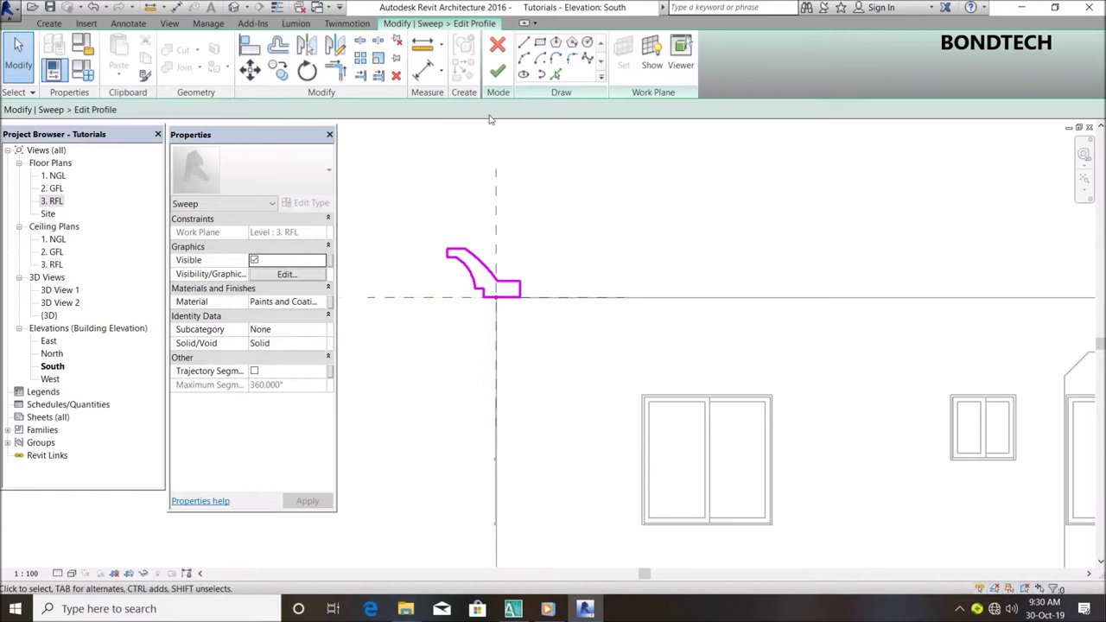
left_click(318, 303)
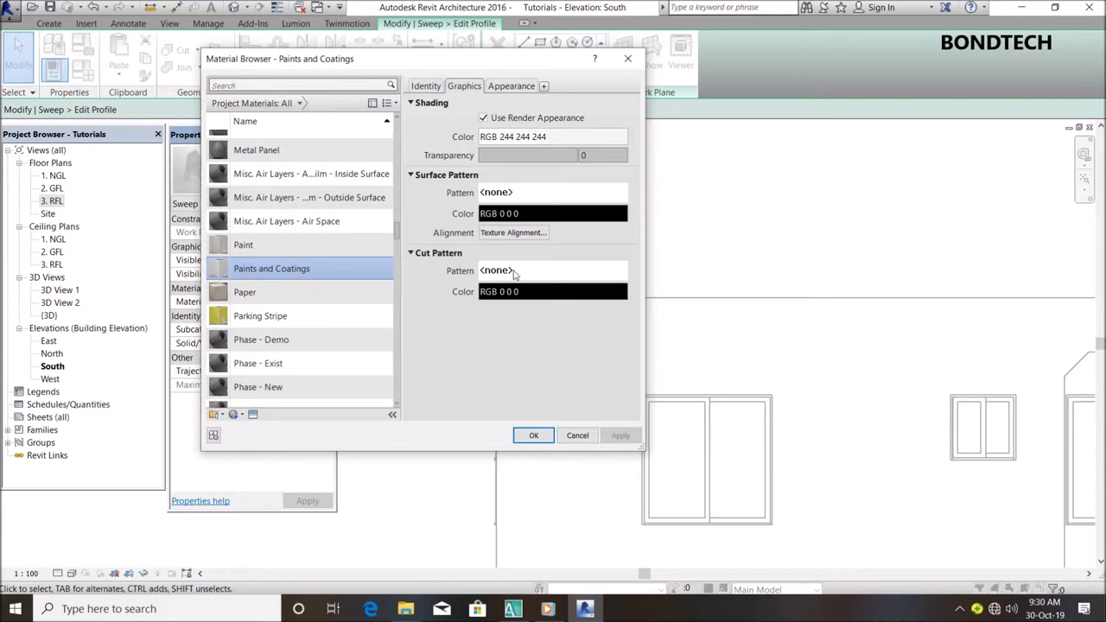
Assign the Concrete fill pattern as the Paints and Coatings cut pattern and apply the change.
left_click(514, 271)
key("Escape")
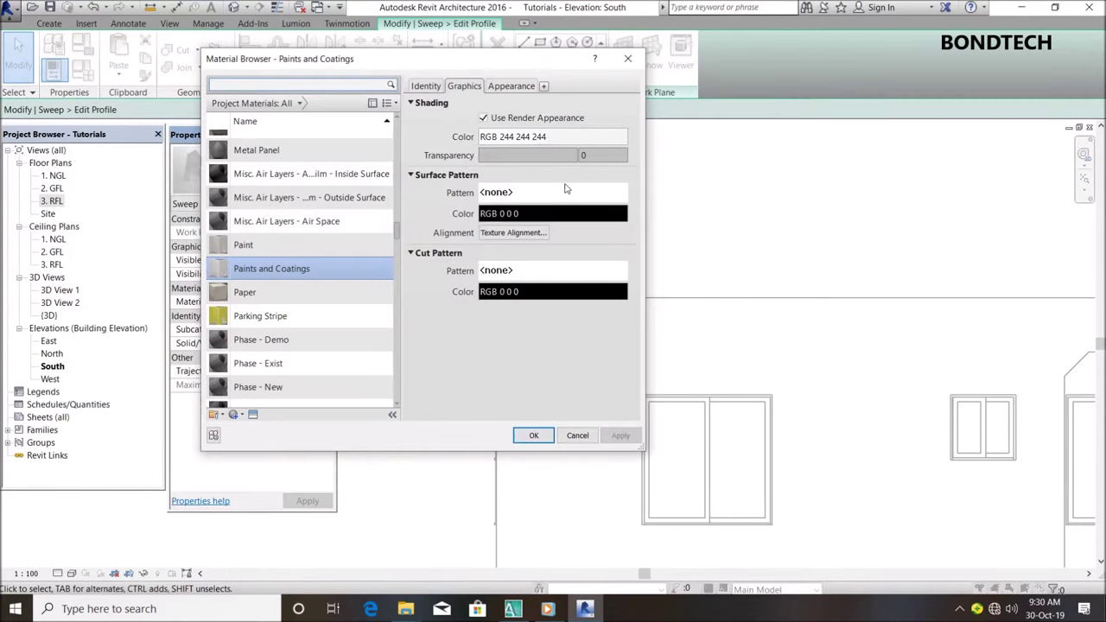
left_click(512, 194)
key("Escape")
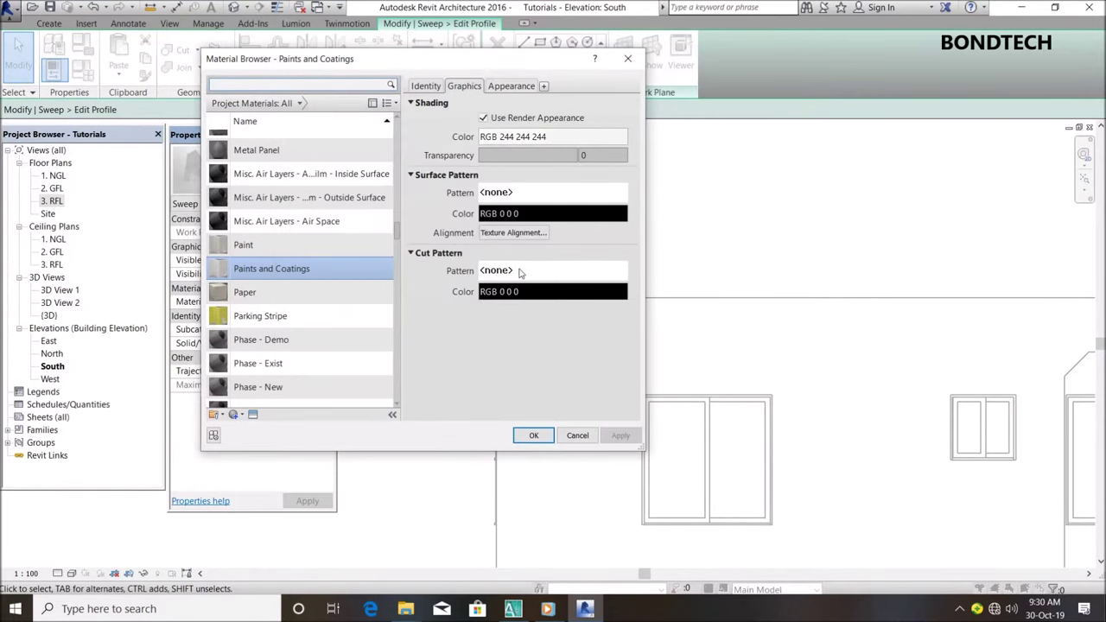
left_click(521, 273)
left_click(382, 219)
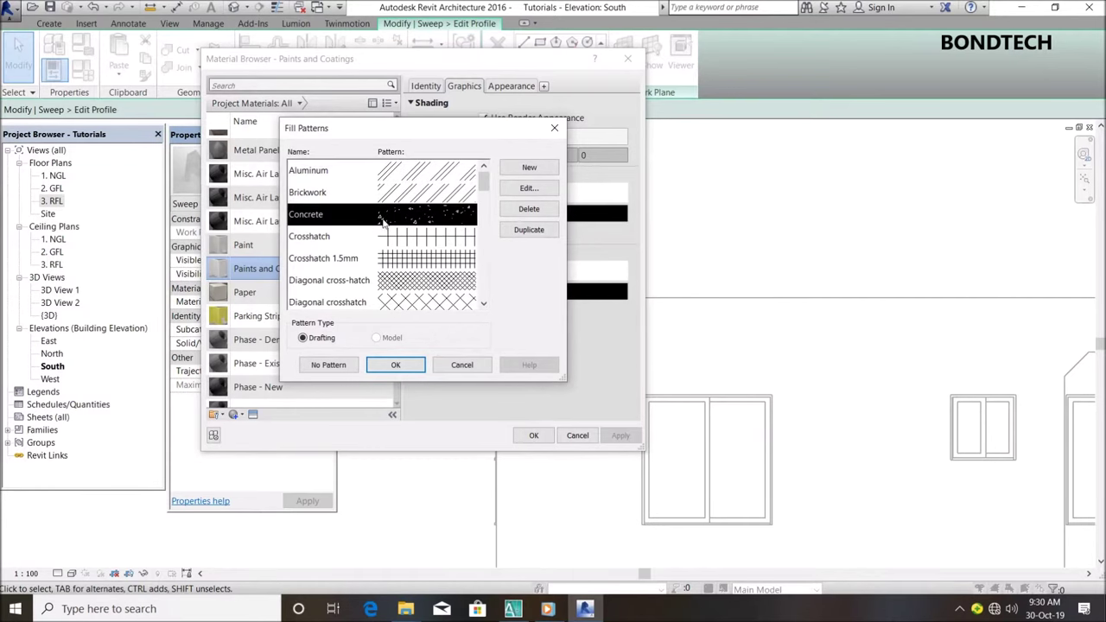
left_click(391, 365)
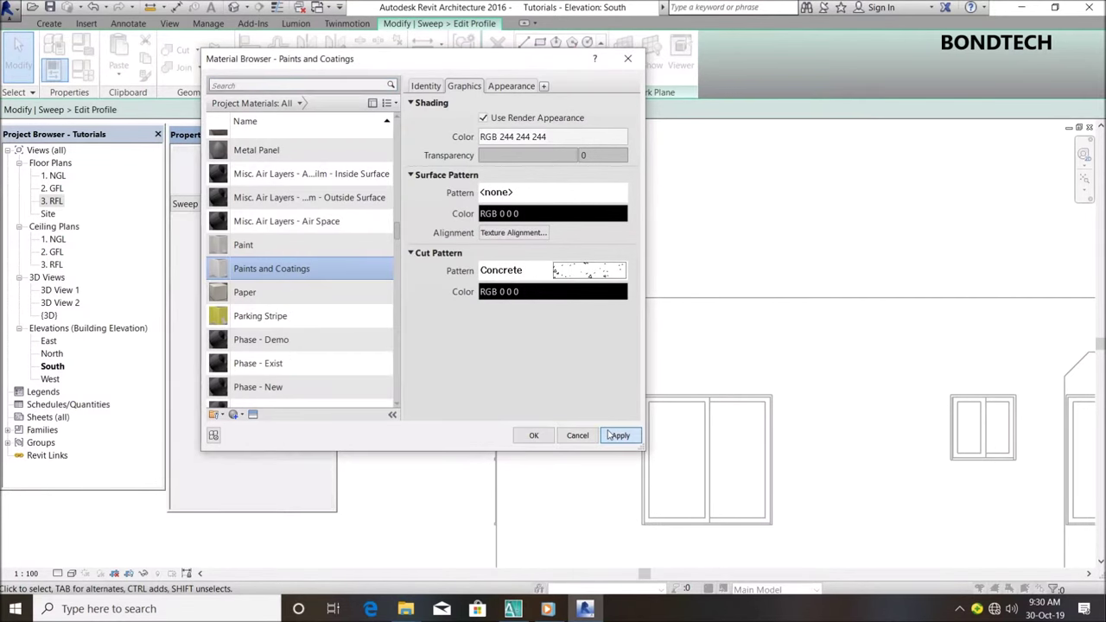
left_click(532, 434)
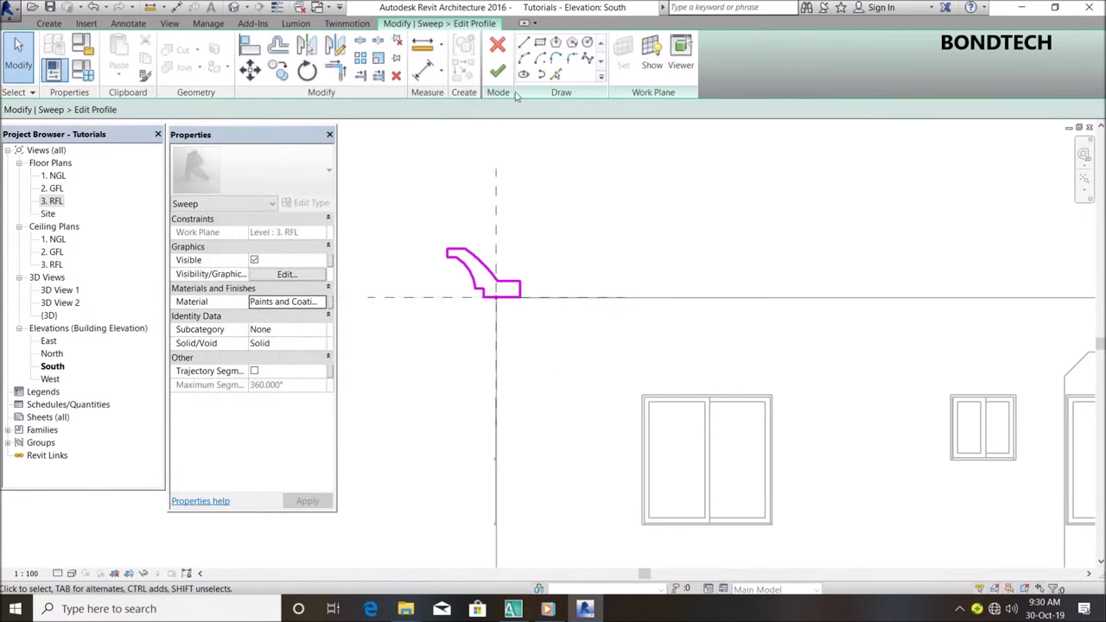
Finish the cornice profile, the sweep along the roof edge, and the C.F in-place model.
left_click(498, 73)
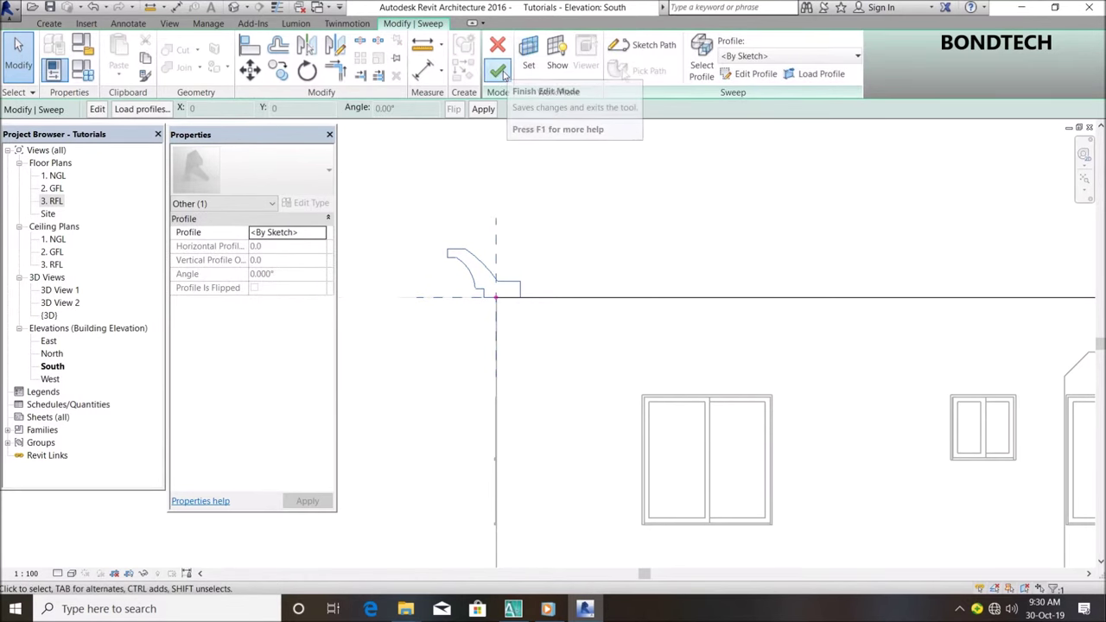
left_click(499, 72)
scroll(507, 243, "down", 2)
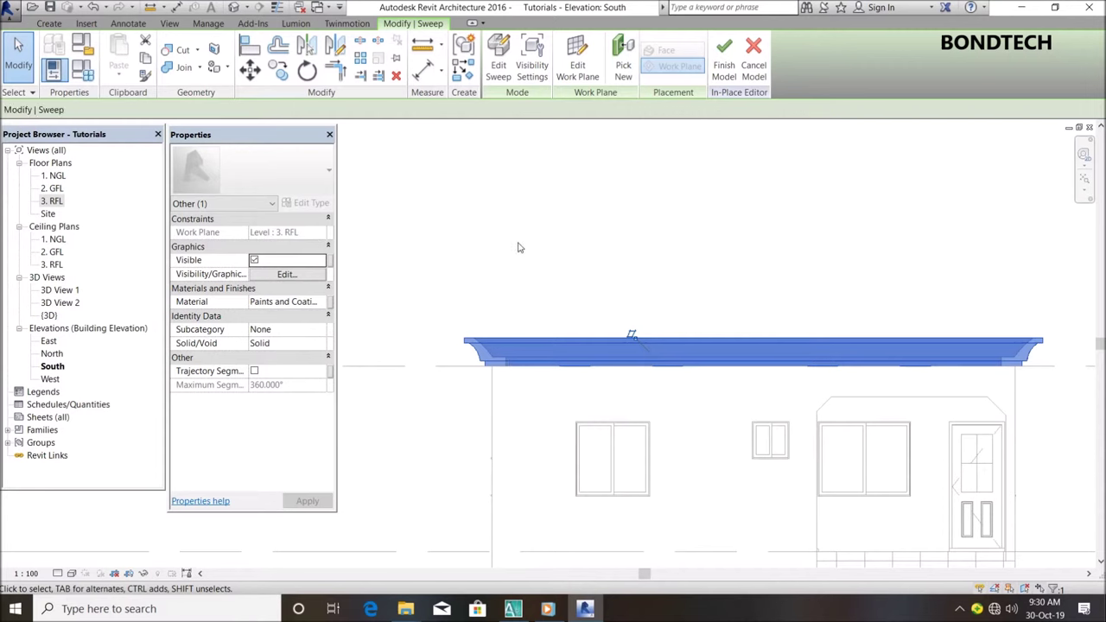
left_click(507, 243)
left_click(497, 69)
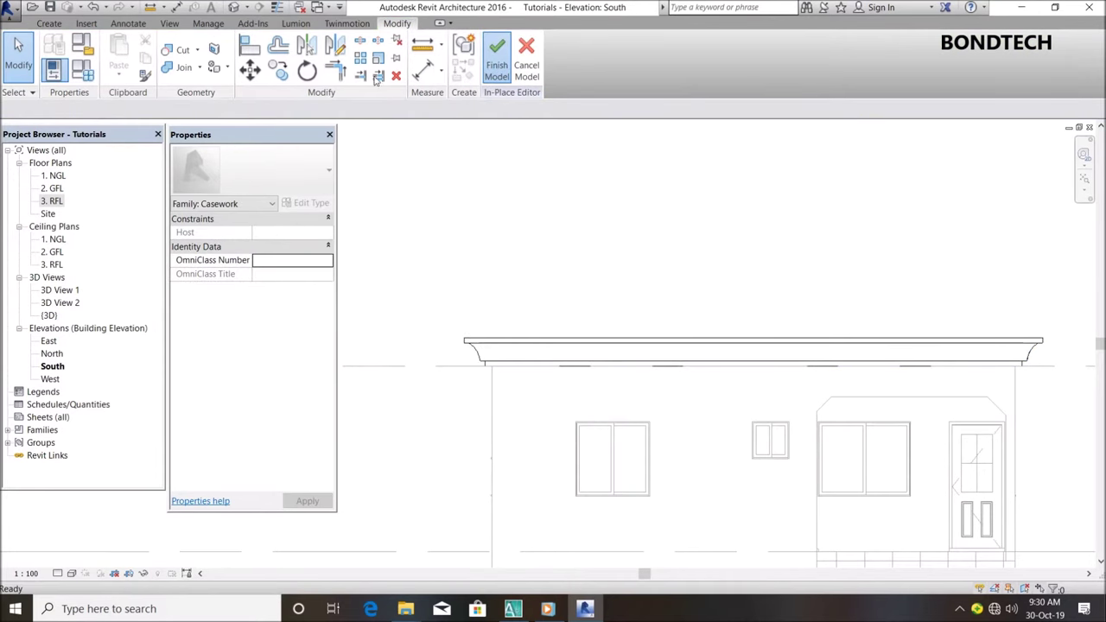
Check the cornice in the default 3D view, then go to the South elevation.
left_click(257, 8)
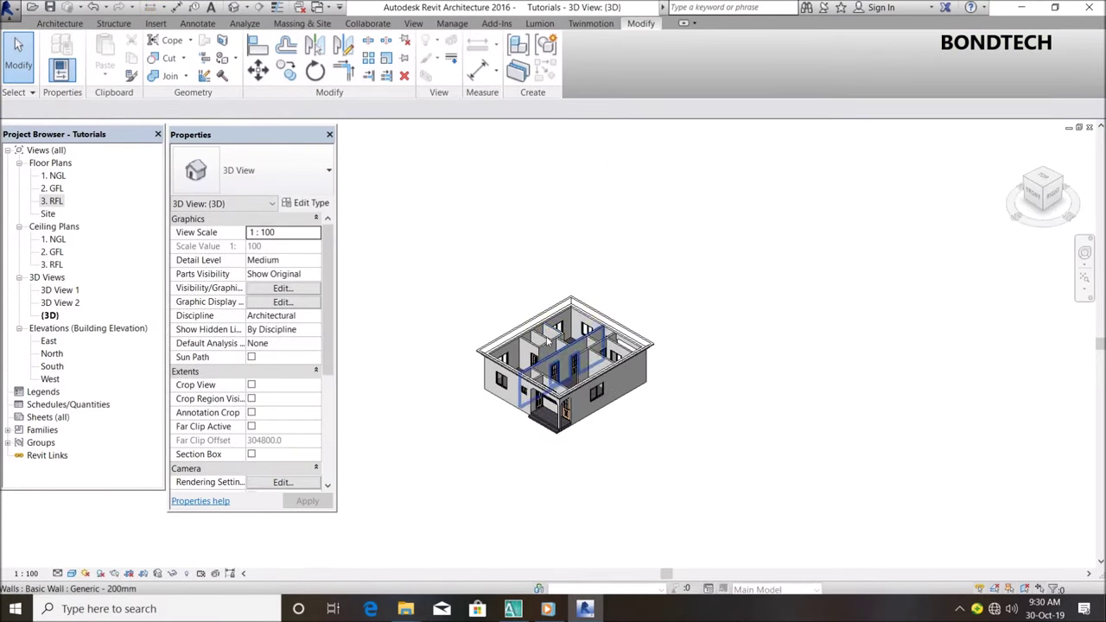
scroll(639, 259, "up", 3)
scroll(639, 260, "down", 3)
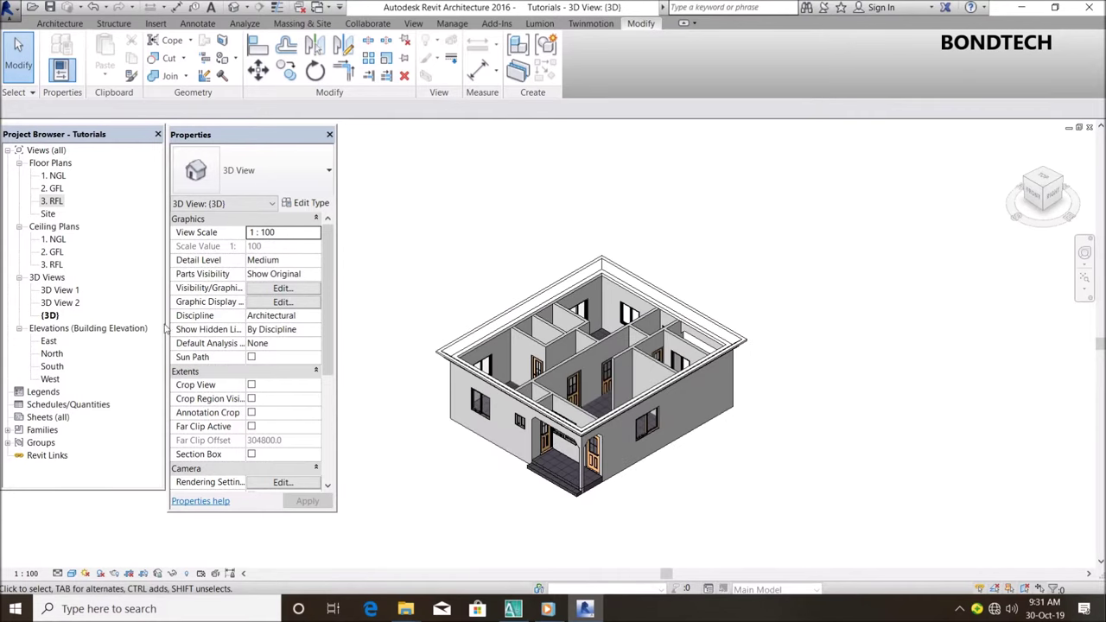
double_click(51, 366)
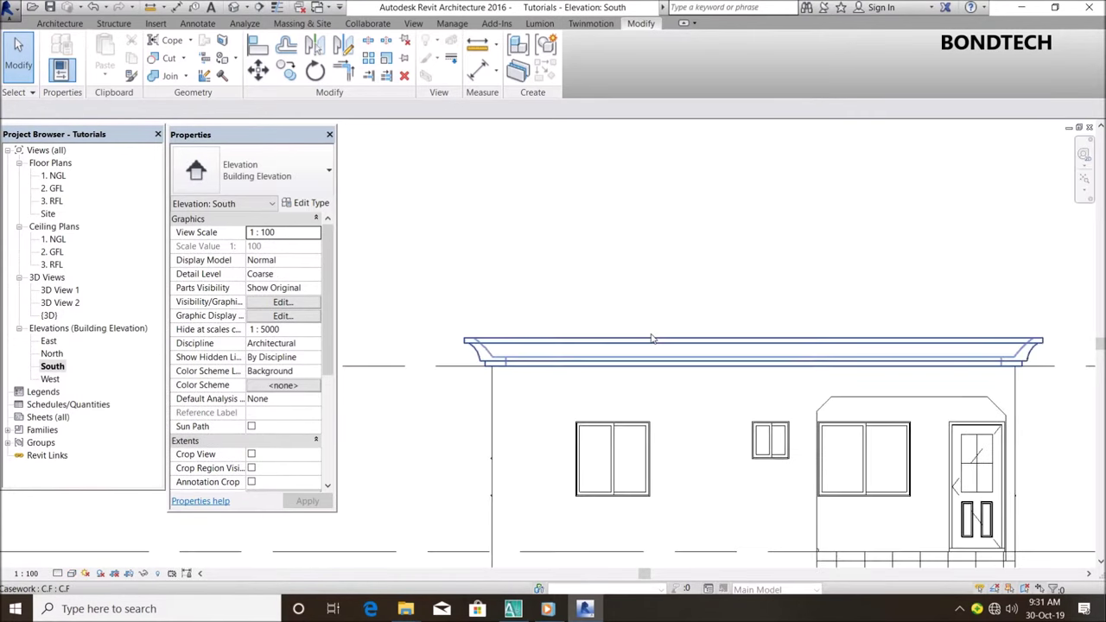
Draw a horizontal section line across the house on 1. NGL and open the new Section 1.
double_click(53, 178)
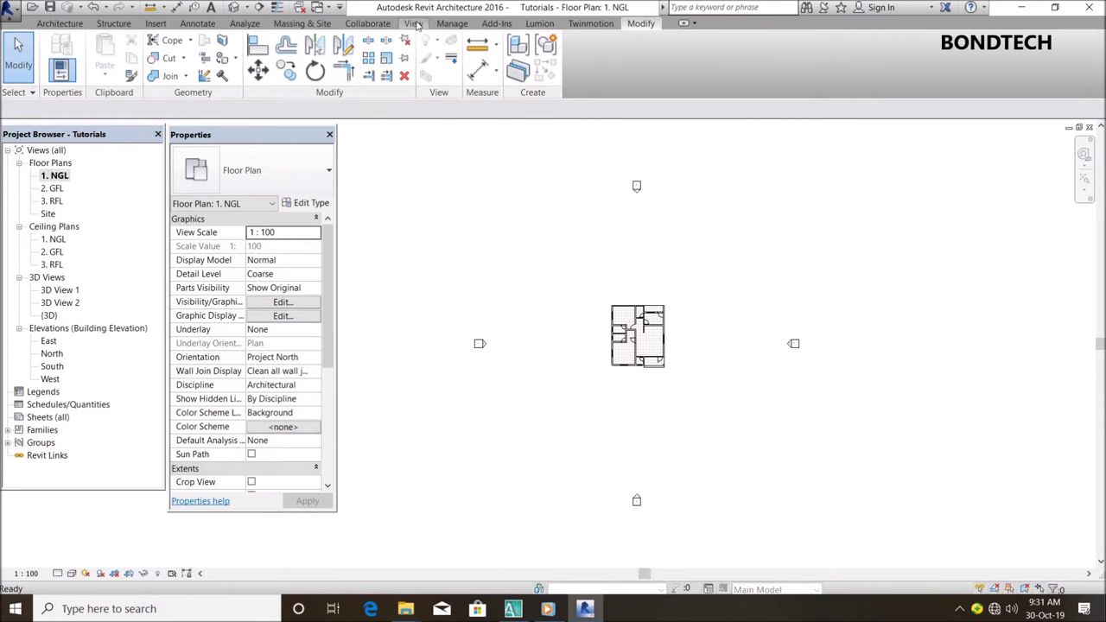
left_click(413, 24)
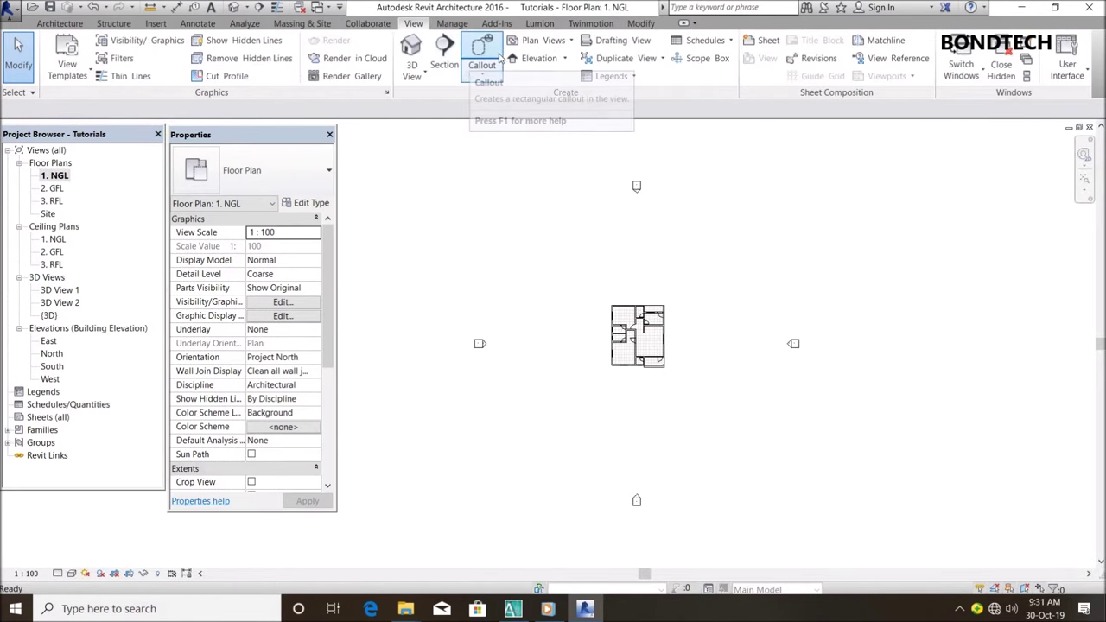
left_click(437, 59)
scroll(516, 272, "up", 2)
scroll(565, 366, "up", 2)
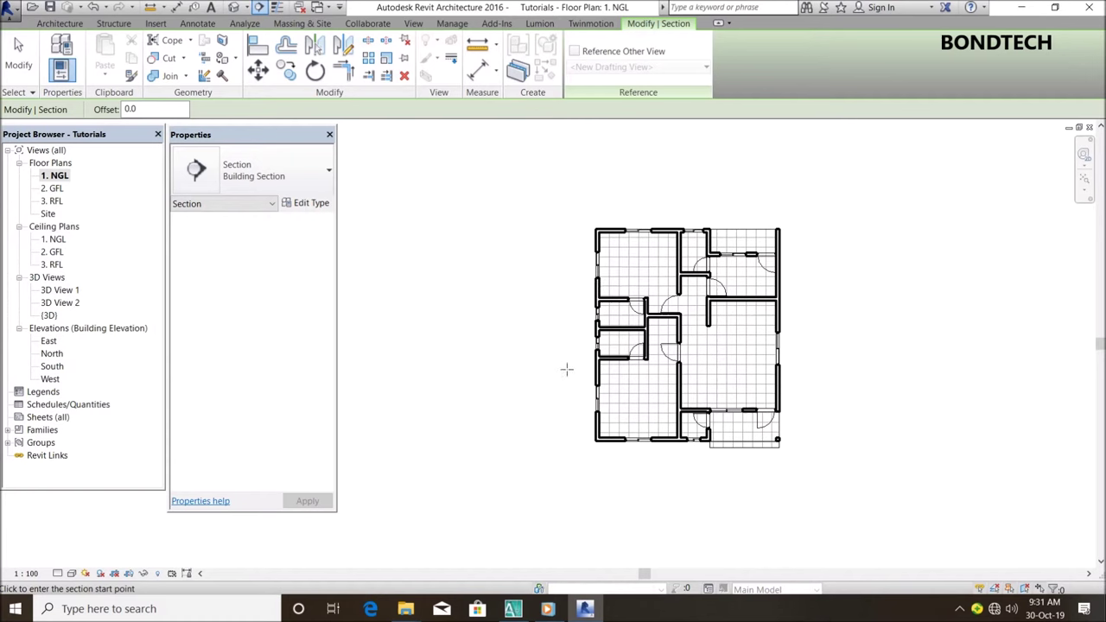
scroll(570, 375, "up", 1)
left_click(555, 385)
left_click(950, 386)
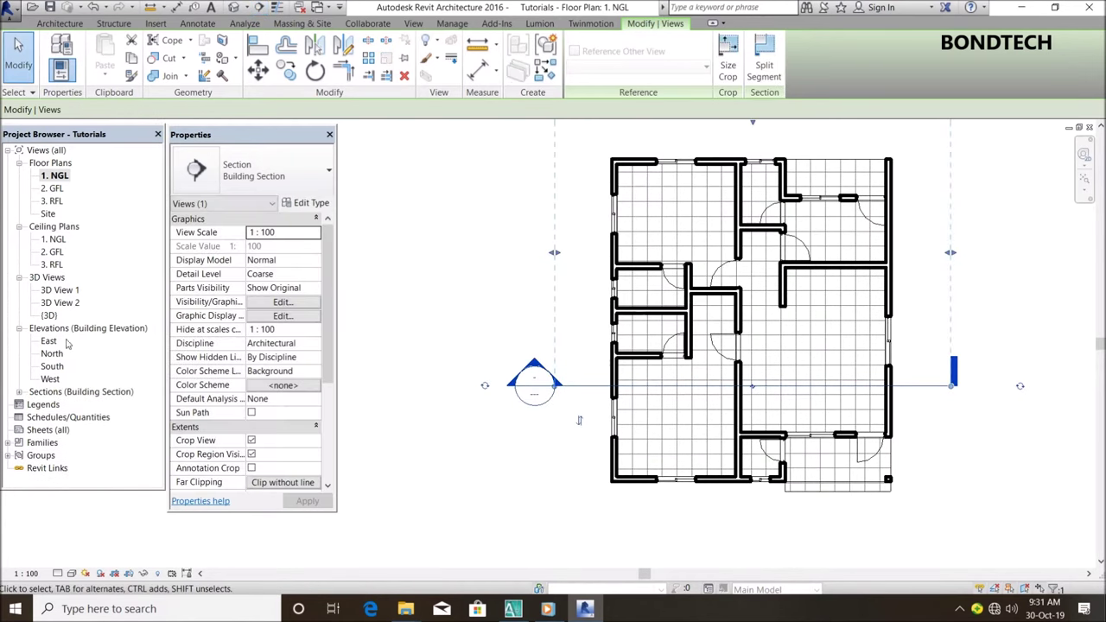
left_click(19, 392)
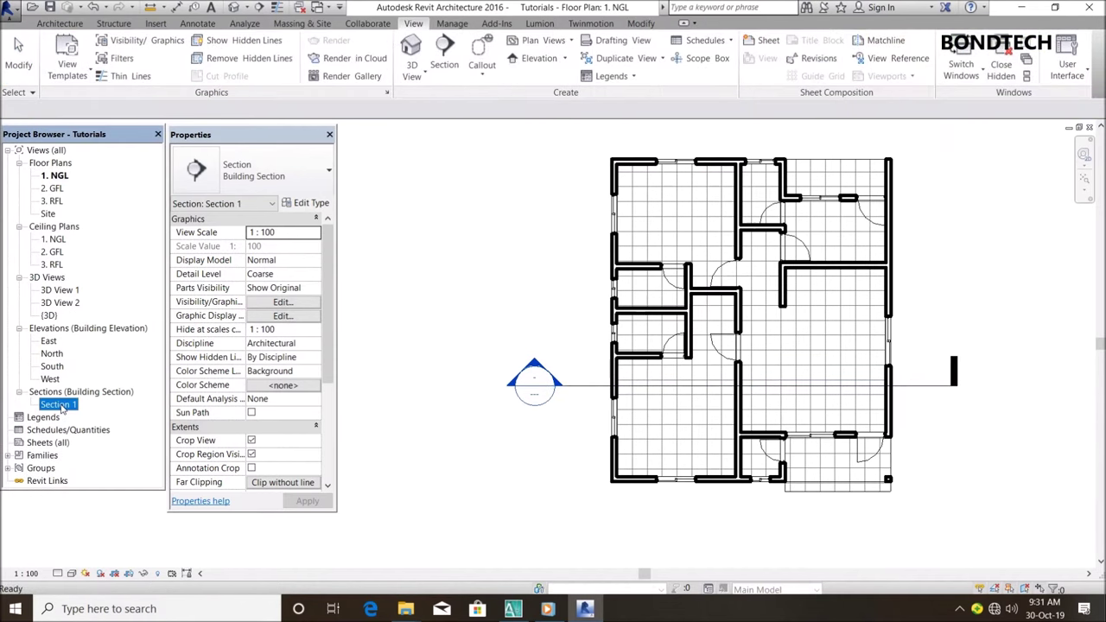
double_click(59, 404)
Zoom in and out on Section 1 to inspect the cut C.F cornice profile at the roof edge.
scroll(793, 224, "up", 4)
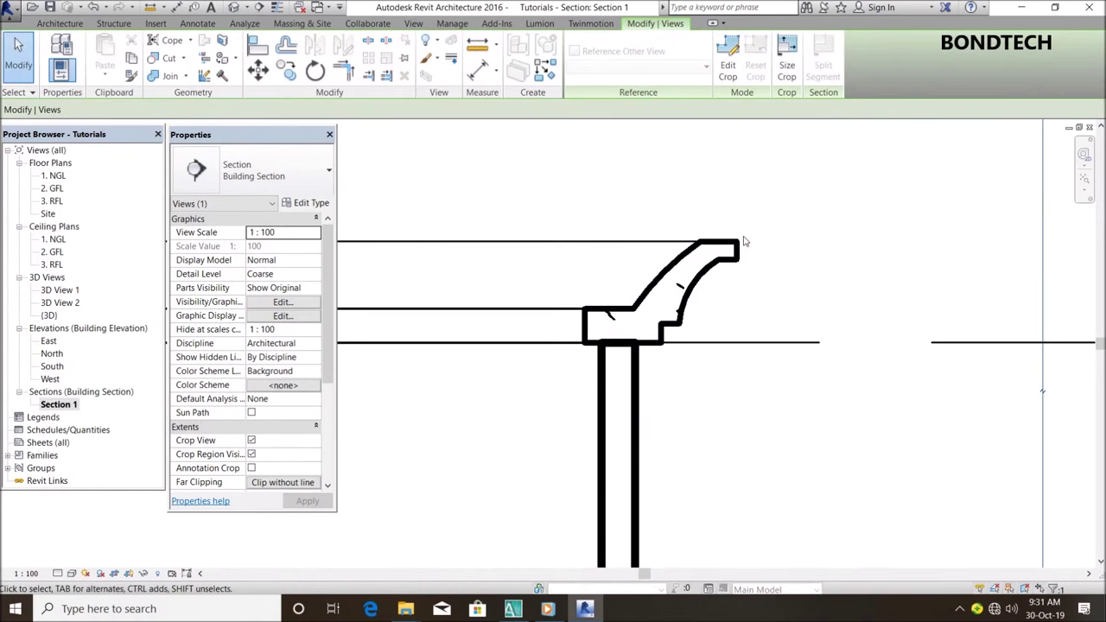
scroll(794, 225, "up", 2)
scroll(828, 387, "down", 2)
scroll(892, 335, "down", 2)
scroll(821, 346, "down", 3)
scroll(743, 337, "up", 3)
scroll(556, 317, "up", 2)
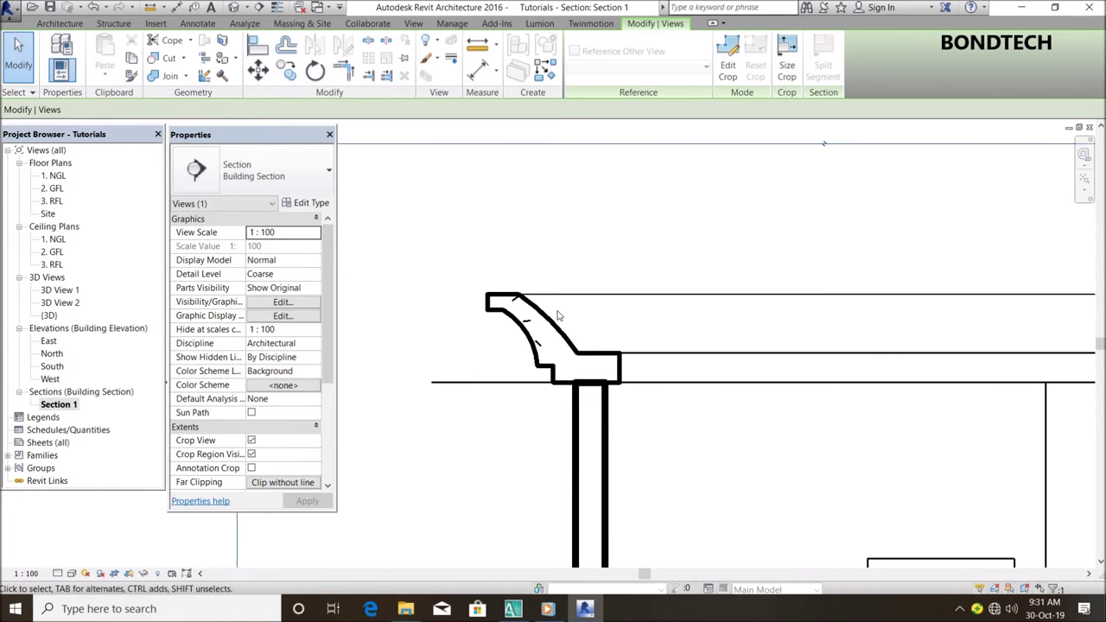
scroll(579, 351, "up", 2)
scroll(570, 378, "down", 1)
scroll(570, 372, "down", 2)
scroll(574, 354, "down", 1)
scroll(577, 334, "up", 3)
scroll(545, 332, "up", 1)
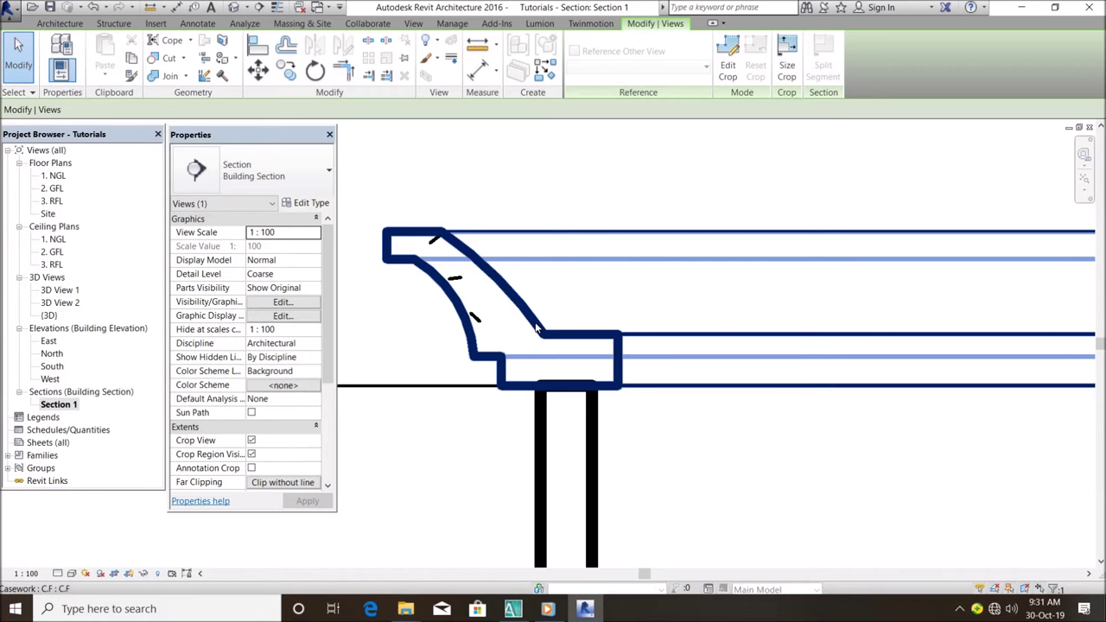
scroll(536, 326, "down", 2)
scroll(553, 322, "down", 1)
scroll(566, 316, "down", 1)
scroll(576, 311, "down", 1)
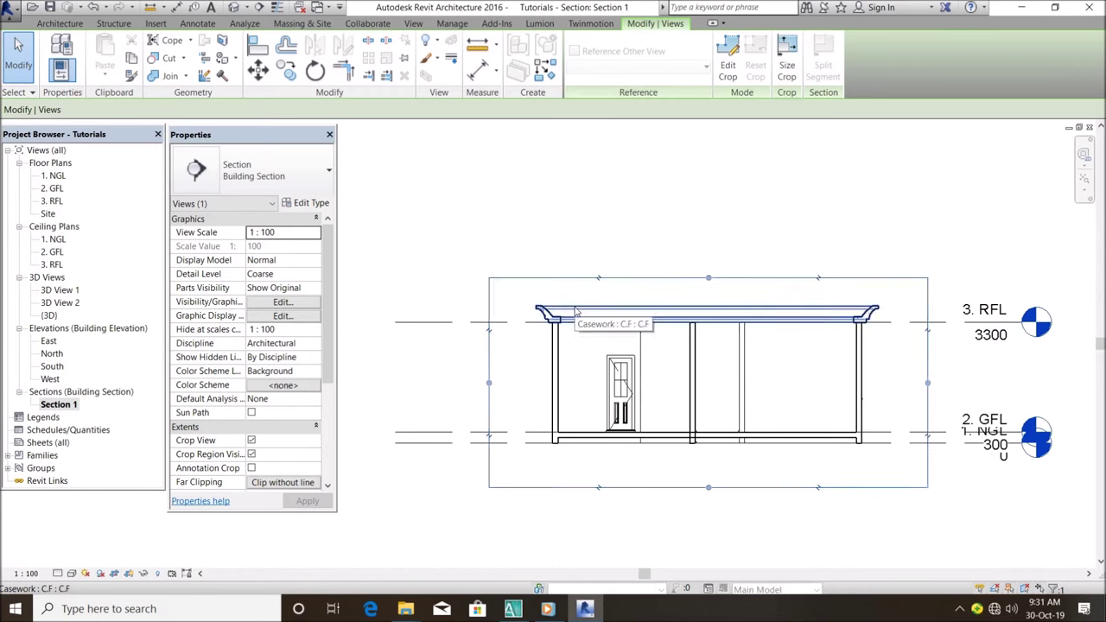
Return to the default 3D view and reframe the whole house model.
left_click(234, 8)
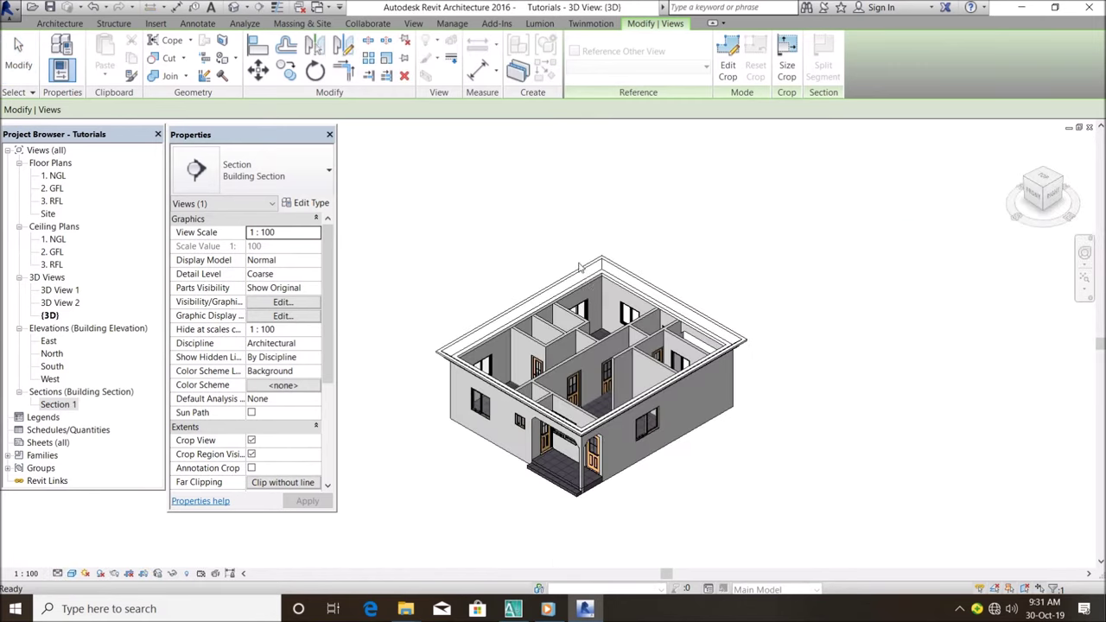
scroll(504, 214, "down", 1)
middle_click_drag(665, 329, 702, 346)
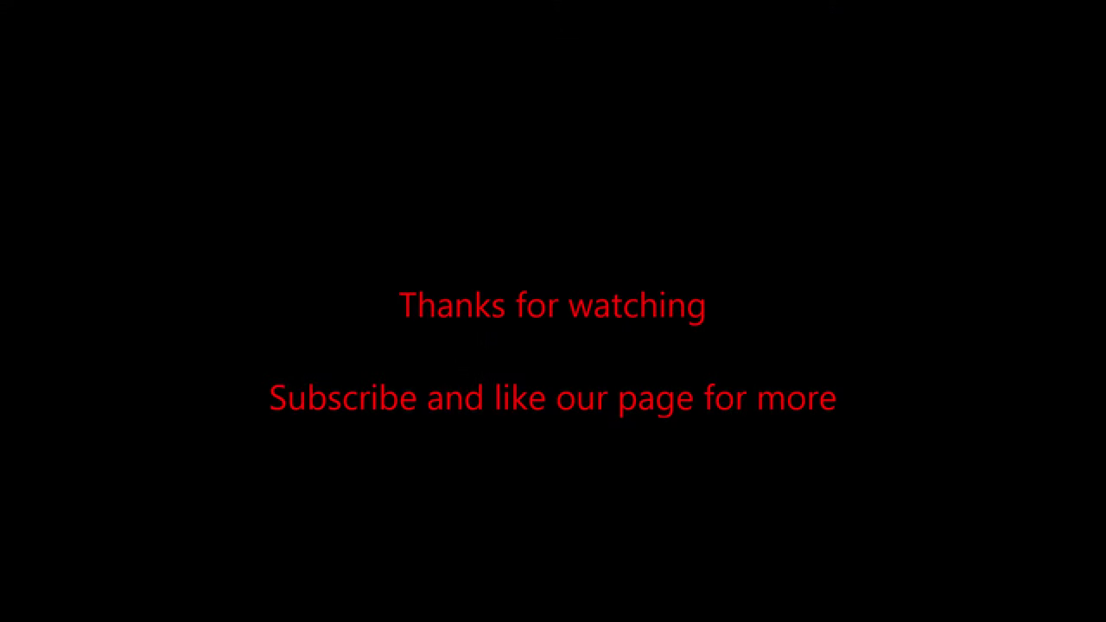